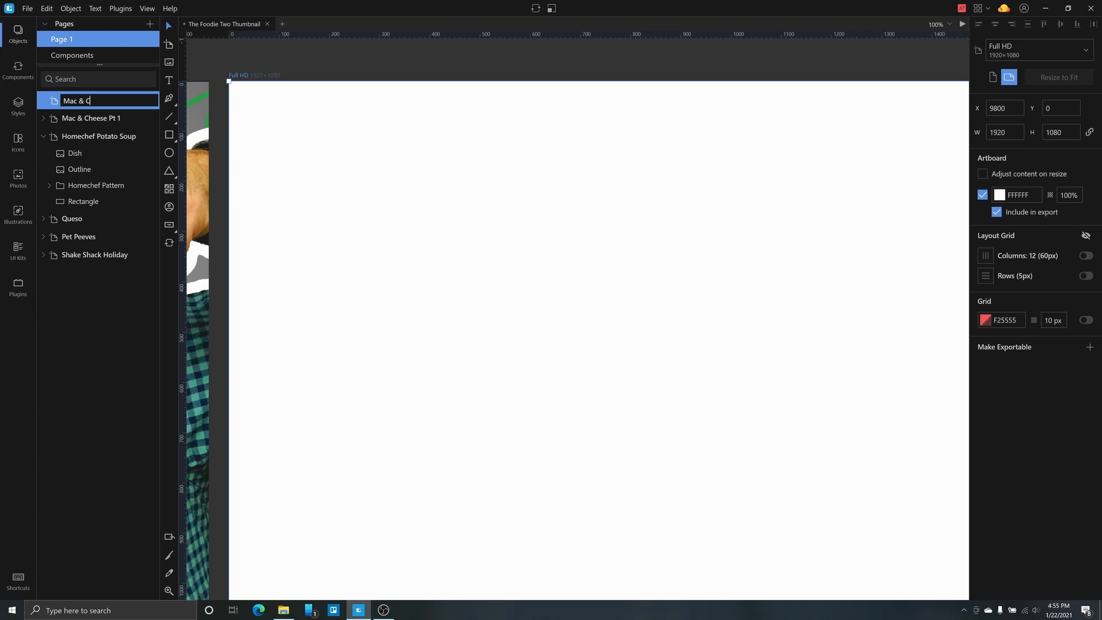
Step: Name the new artboard Mac & Cheese Pt 2
text(2)
key(Return)
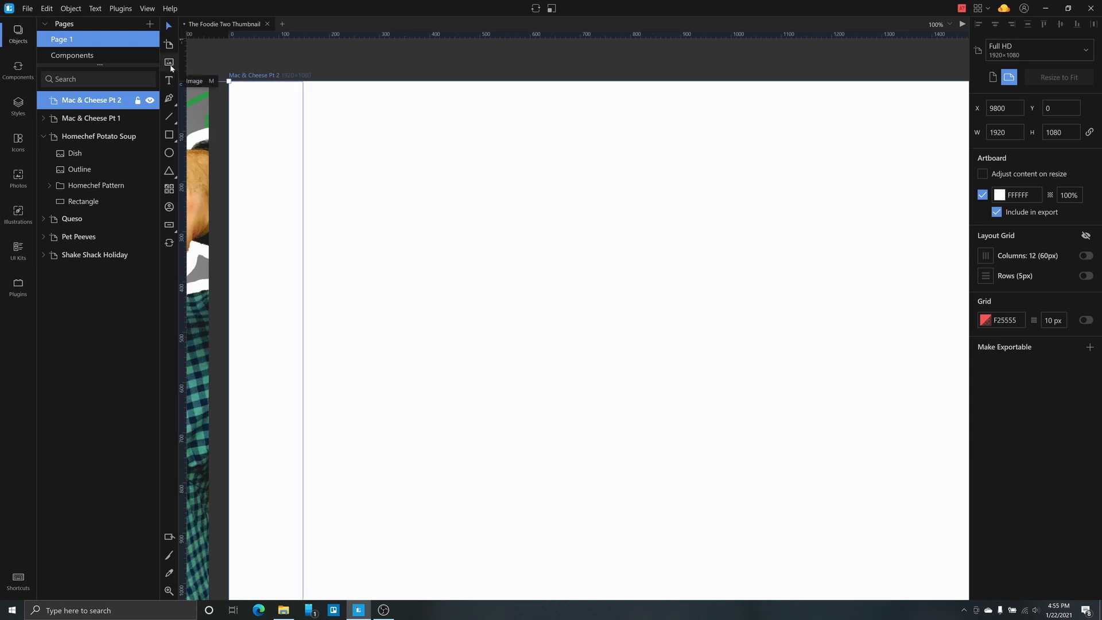
Step: Bring 20210118_143806-01.jpeg and Thumbsdown.png from the Mac & Cheese Pt 2 folder into the new artboard together
key(alt+Tab)
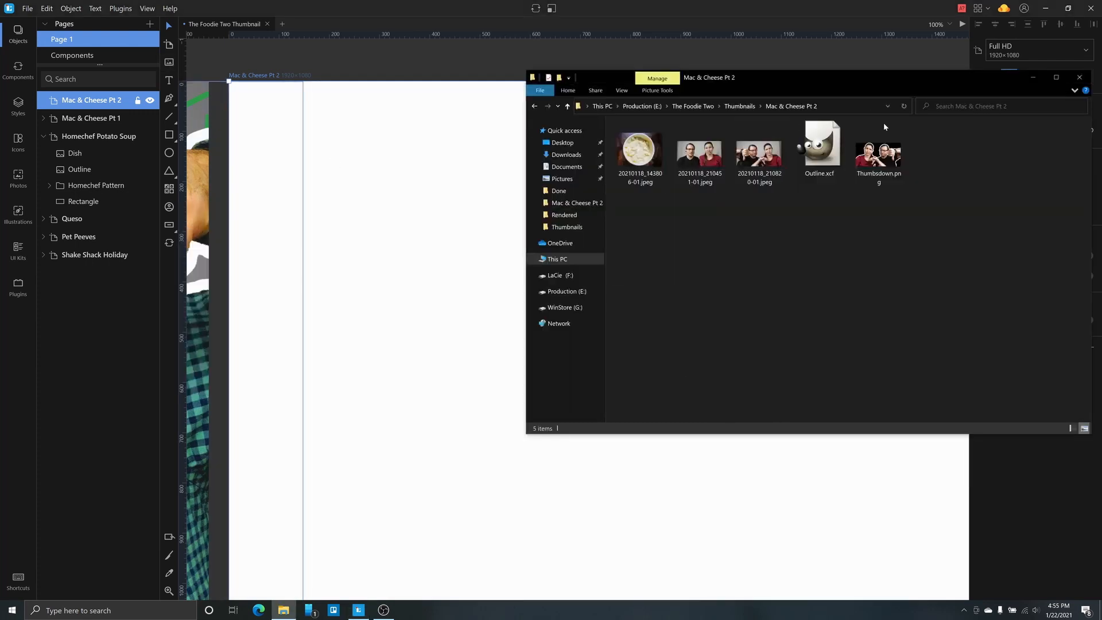
click(879, 154)
ctrl+click(632, 170)
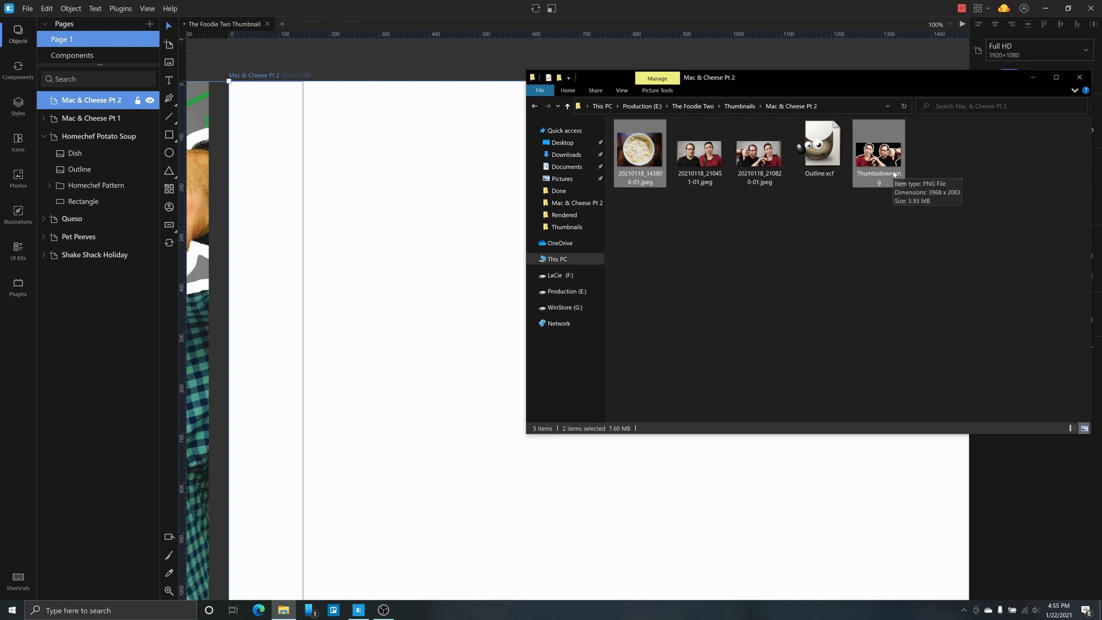
drag(894, 174, 453, 347)
scroll(457, 281, down, 5)
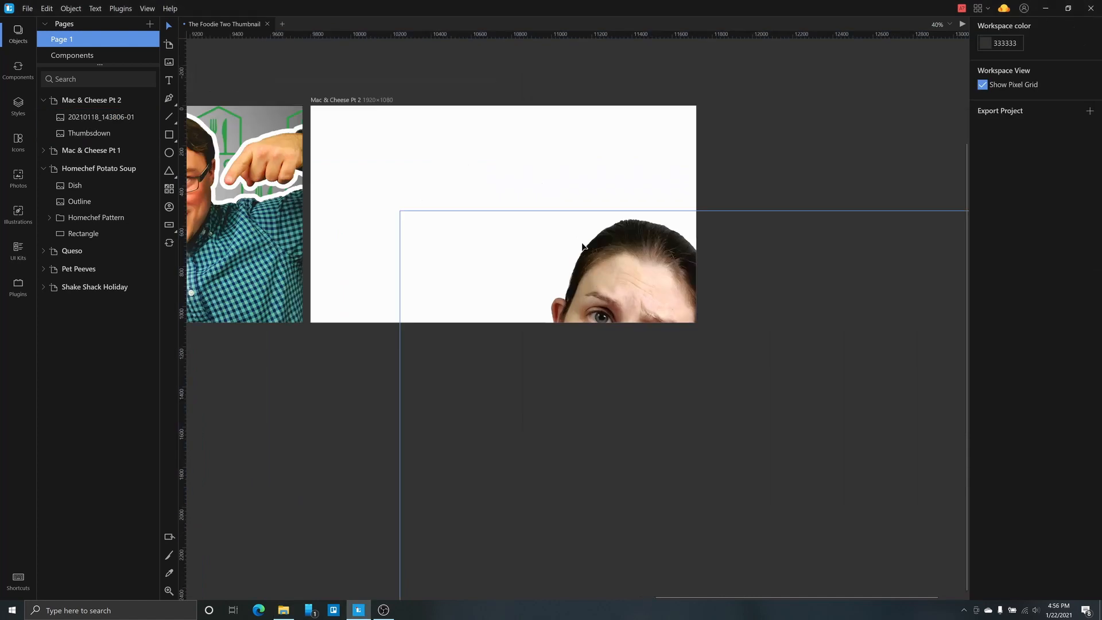
Step: Move the Thumbsdown image onto the artboard and scale it down proportionally until both people's faces fit inside
click(533, 211)
drag(532, 211, 282, 43)
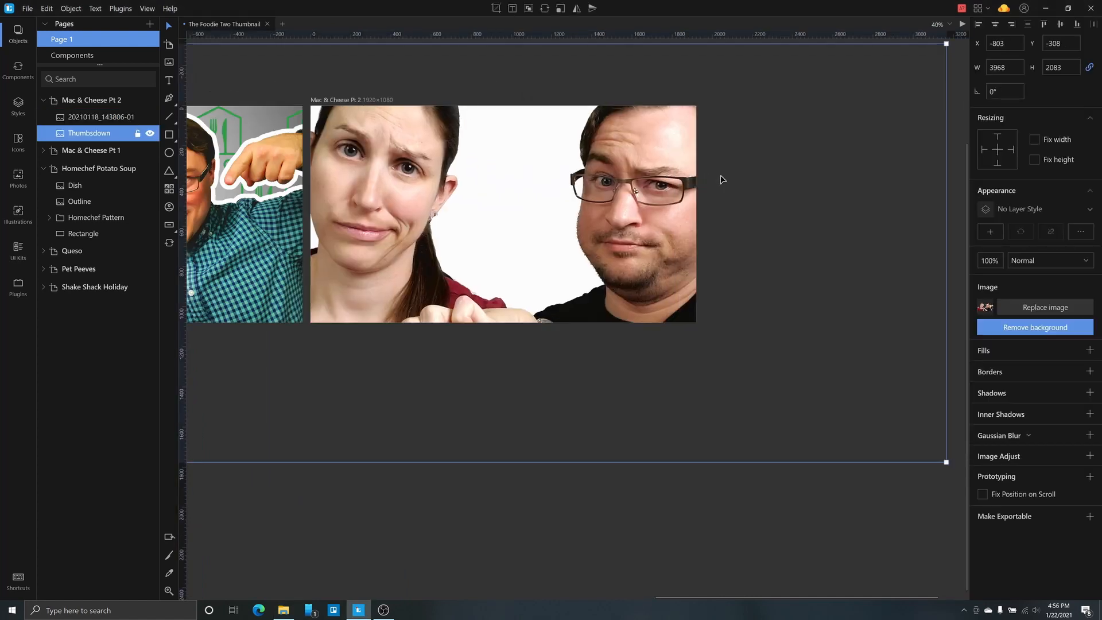
click(949, 44)
click(671, 173)
drag(947, 43, 616, 218)
drag(547, 227, 724, 115)
click(798, 144)
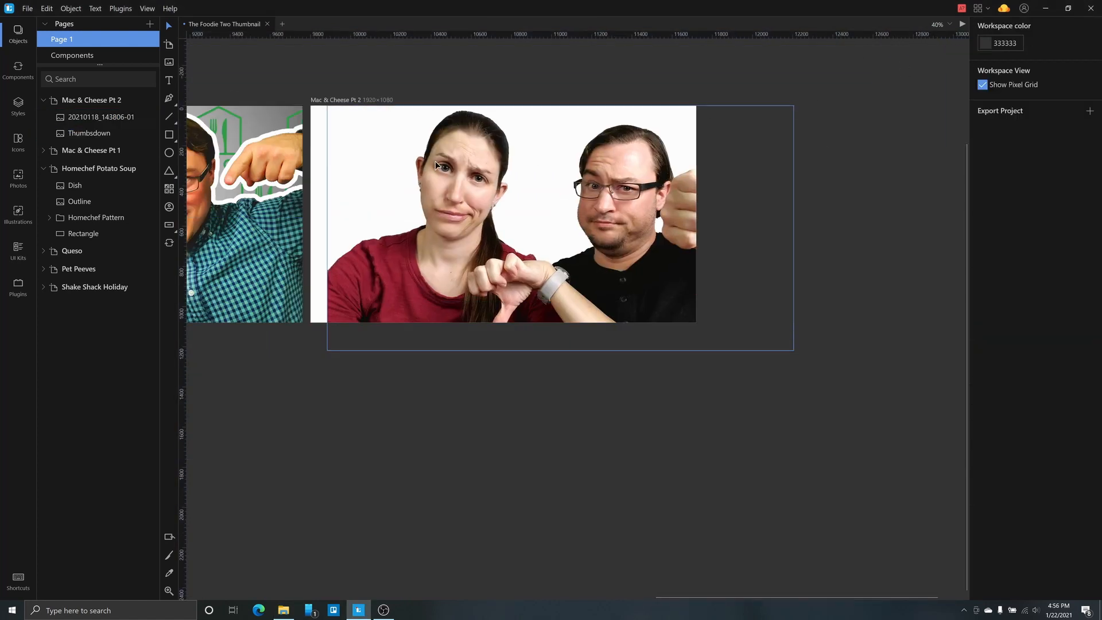
Step: Set the Mac & Cheese Pt 2 artboard's background color to black, 000000
click(83, 101)
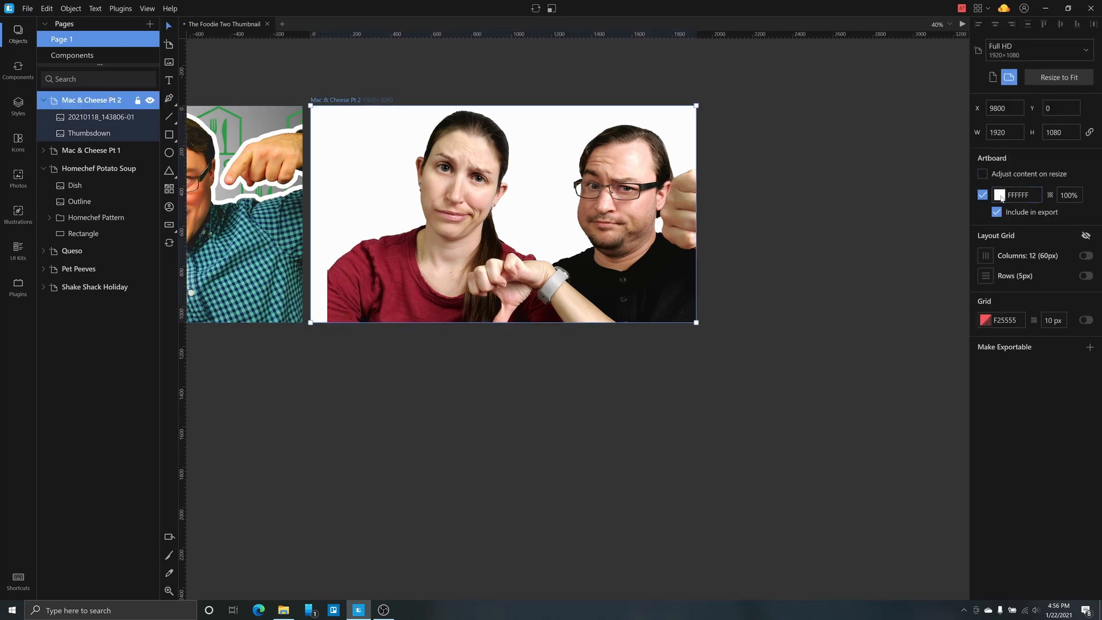
click(1002, 198)
drag(879, 190, 773, 338)
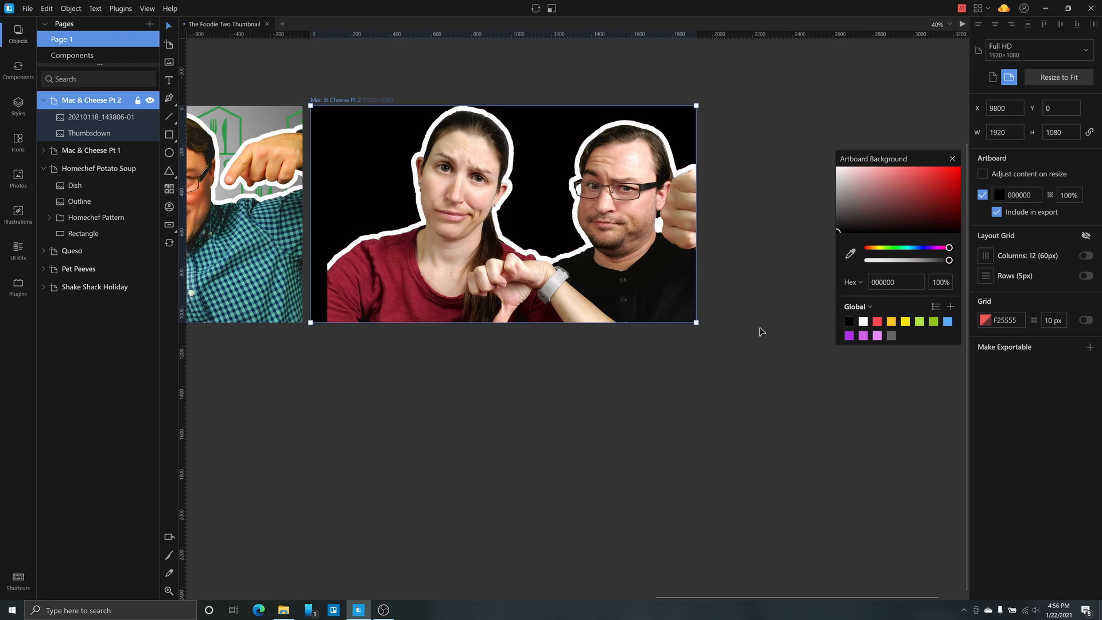
Step: Scale the Thumbsdown image down to about 2091 px wide and shift it so both thumbs-down hands are inside the artboard
click(702, 287)
click(701, 287)
drag(794, 106, 747, 130)
drag(637, 210, 606, 203)
Step: Move the mac and cheese bowl photo onto the Mac & Cheese Pt 2 artboard and place it behind the Thumbsdown image
click(104, 118)
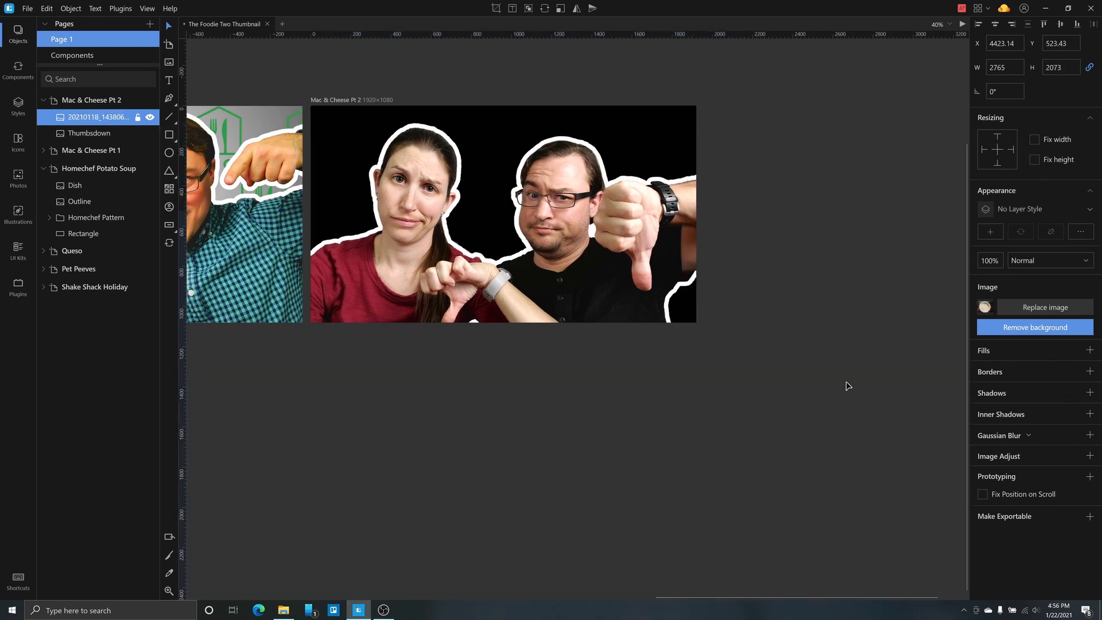
scroll(861, 351, down, 2)
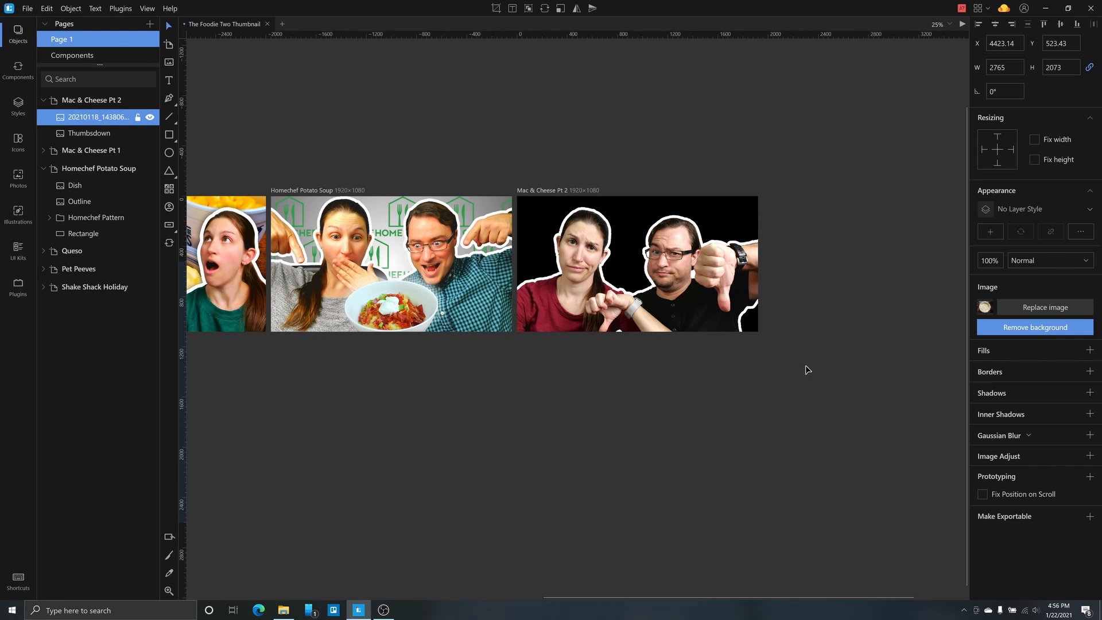
scroll(887, 396, down, 2)
click(884, 411)
click(784, 327)
drag(784, 327, 624, 229)
click(74, 103)
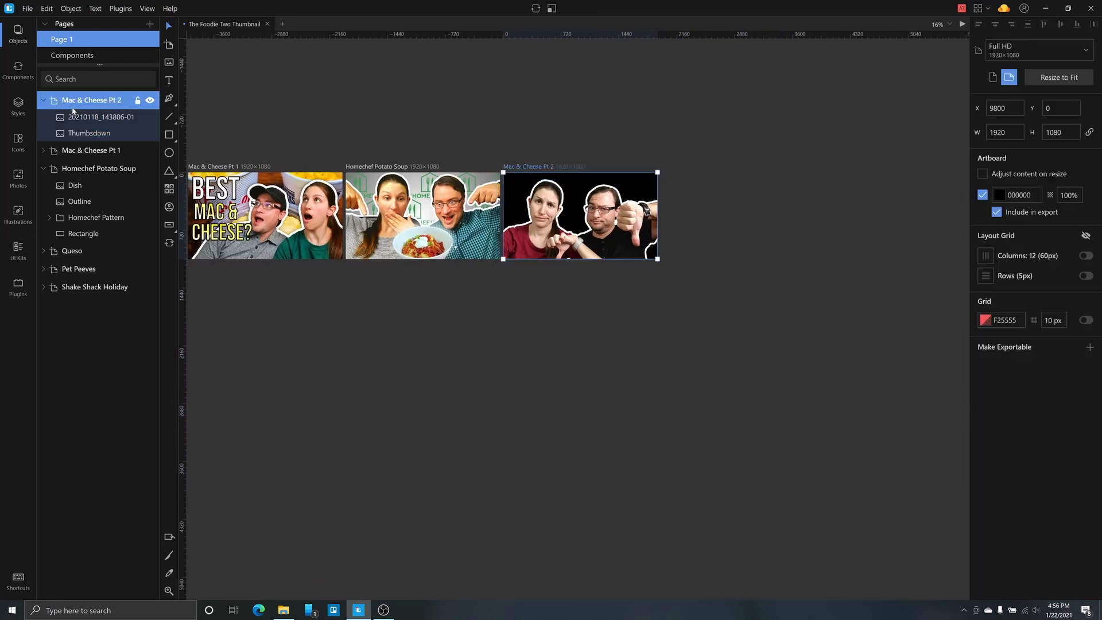
click(73, 117)
drag(954, 297, 575, 217)
scroll(585, 215, up, 3)
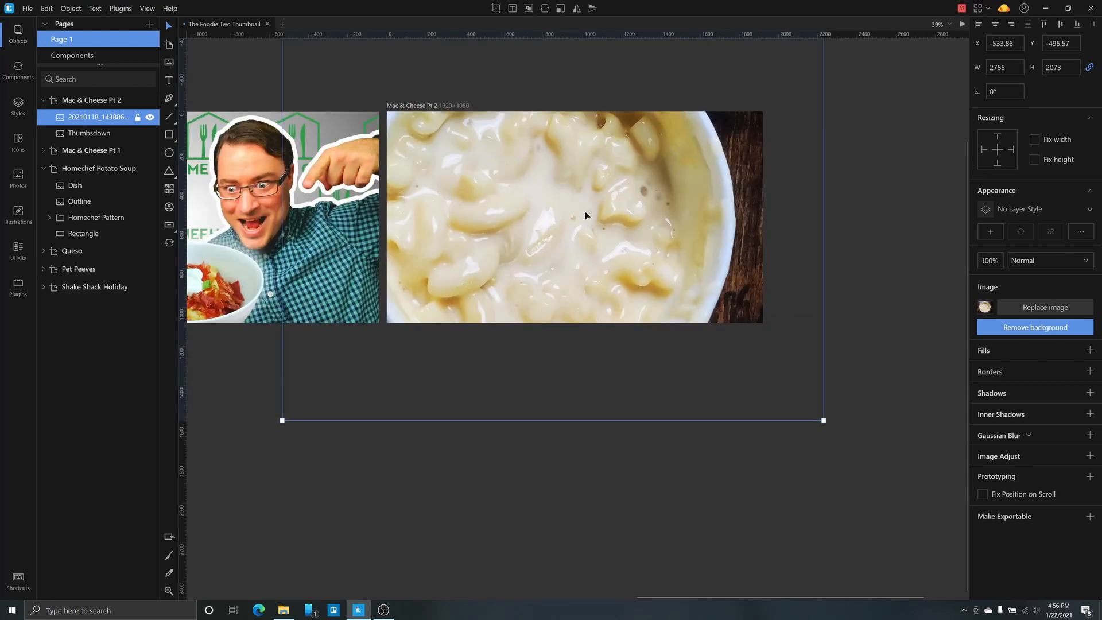
drag(95, 117, 112, 144)
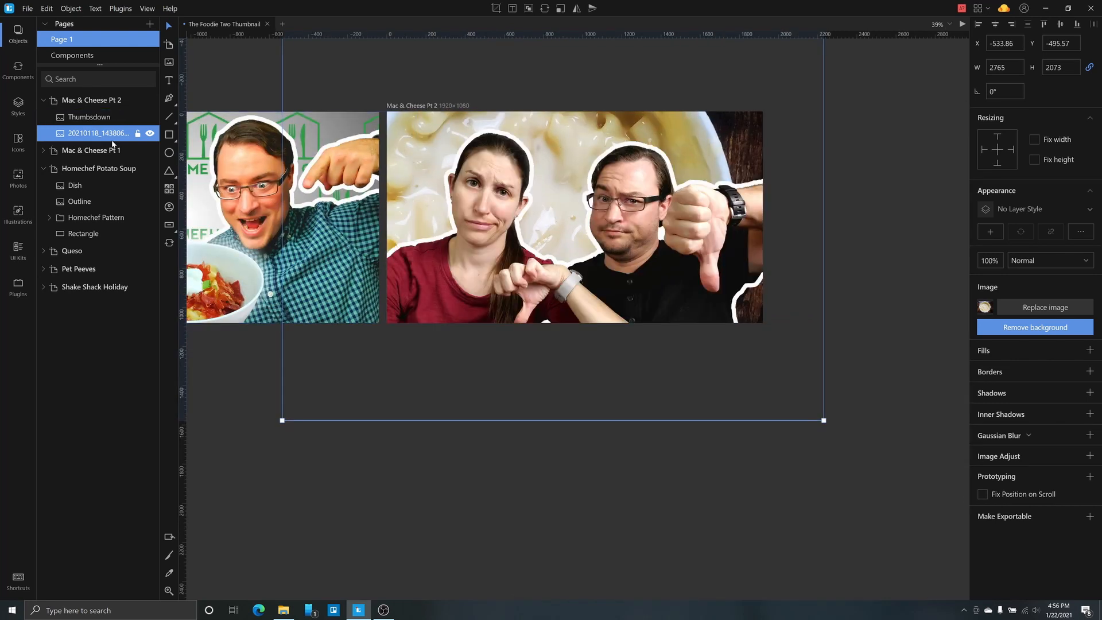
Step: Scale the bowl photo down to about 2533 px wide and position it at about X -306, Y -409 behind the people
drag(601, 116, 601, 116)
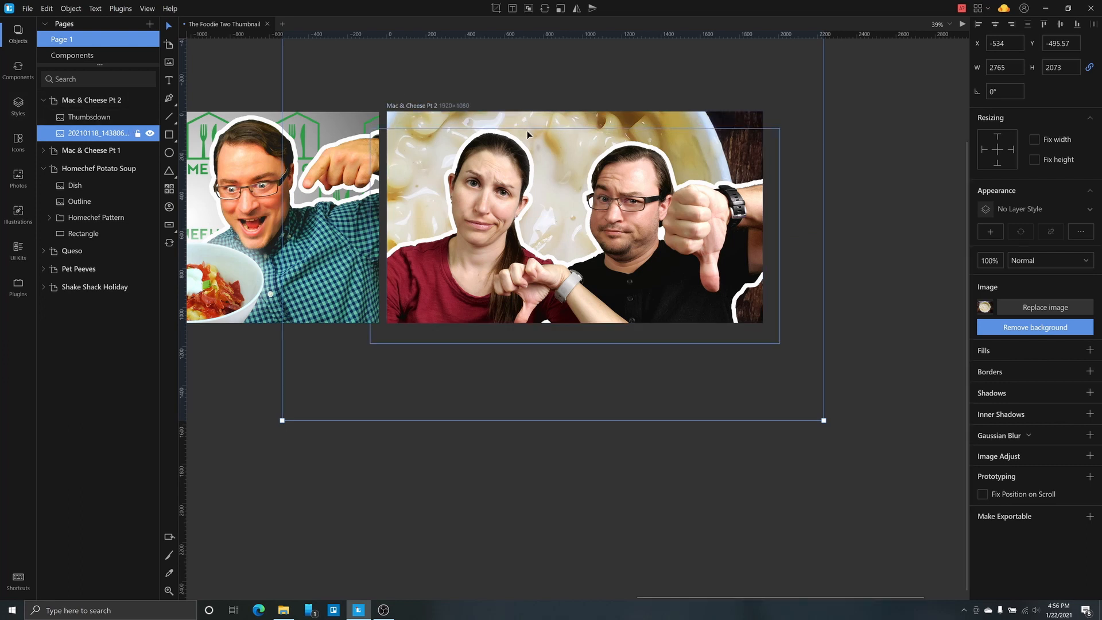
drag(542, 115, 577, 115)
drag(859, 421, 793, 370)
drag(573, 118, 594, 144)
drag(812, 45, 834, 45)
drag(689, 119, 678, 118)
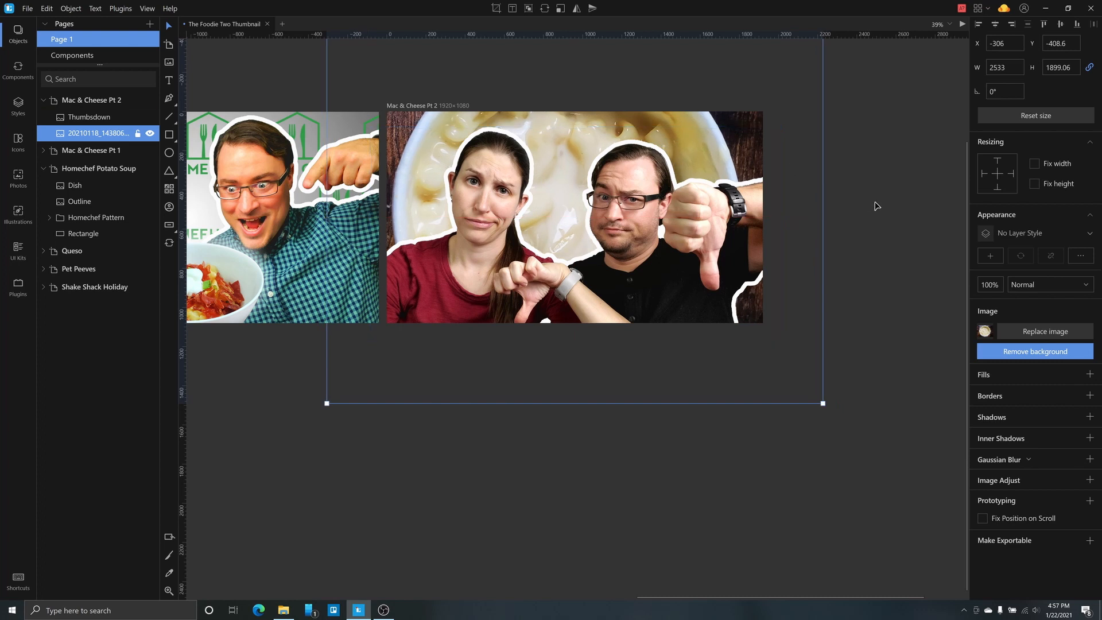
Step: Add a black 50% shadow to the Thumbsdown image with X -14, Y 12 and a blur of 20
click(693, 262)
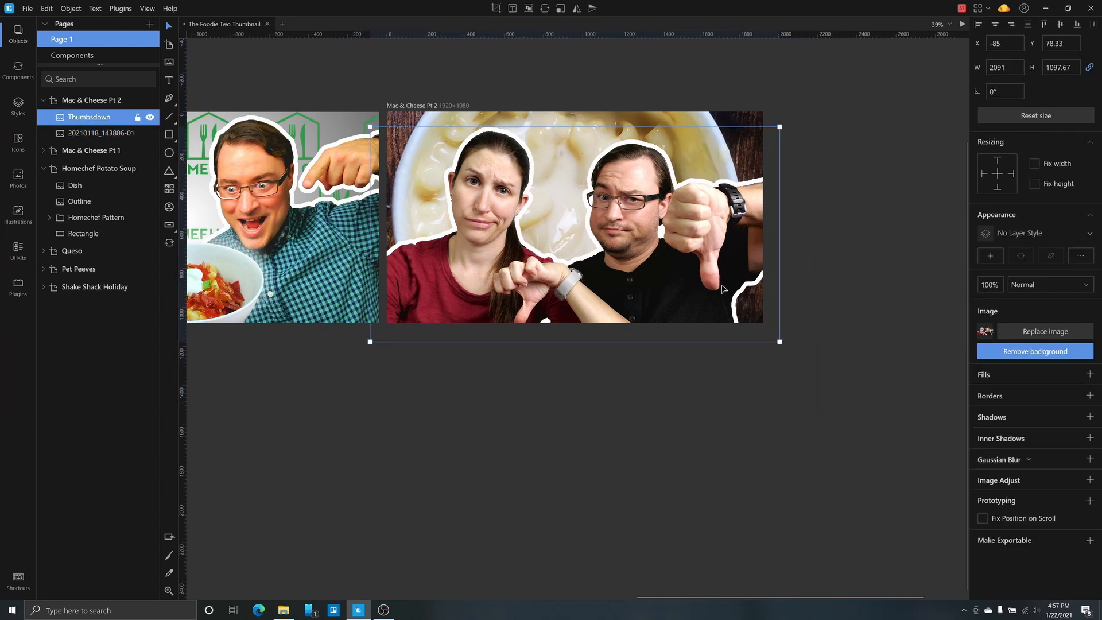
click(1090, 416)
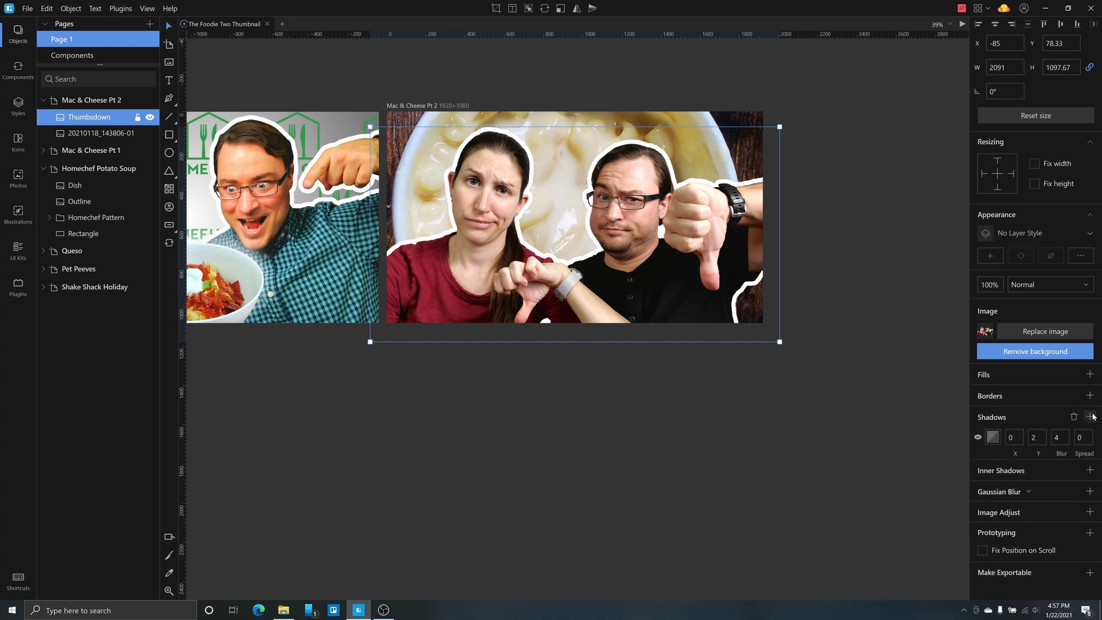
click(997, 439)
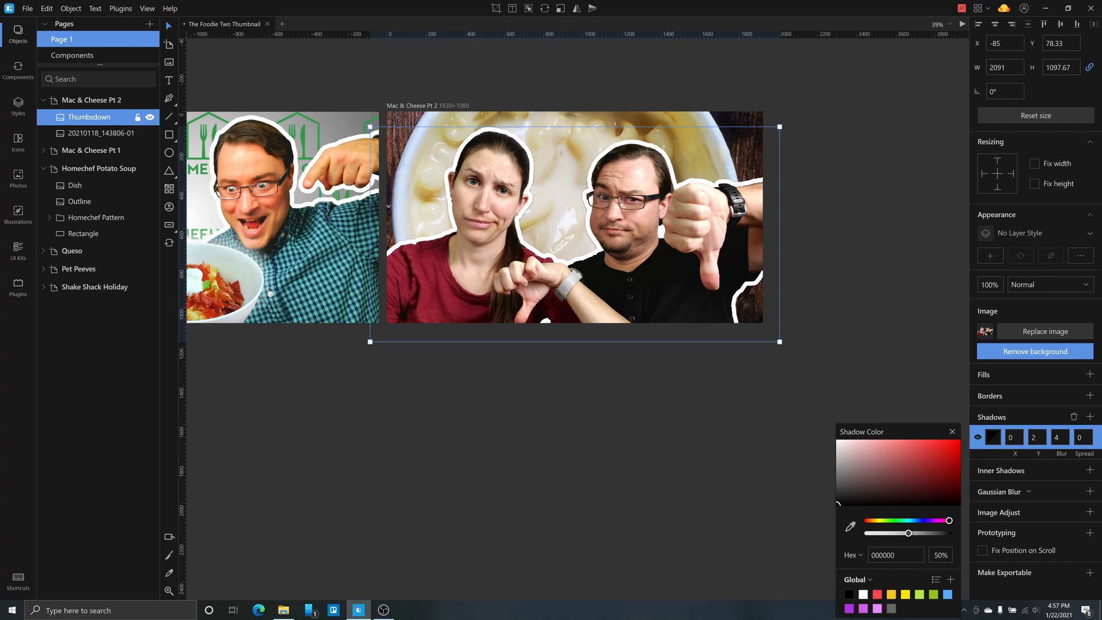
drag(1015, 446, 1016, 453)
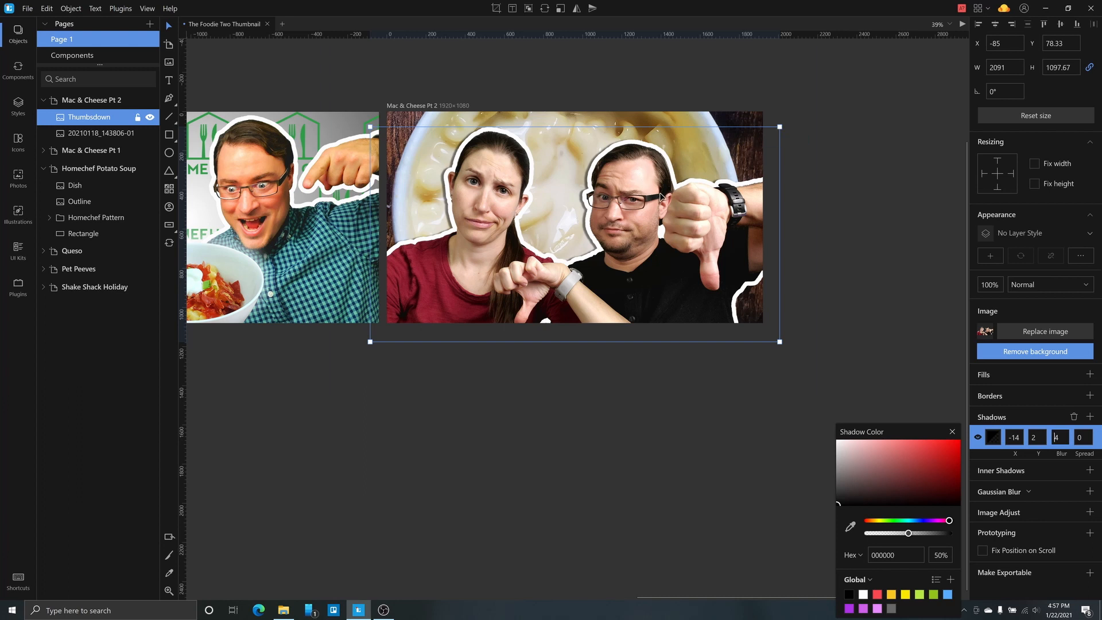
key(BackSpace)
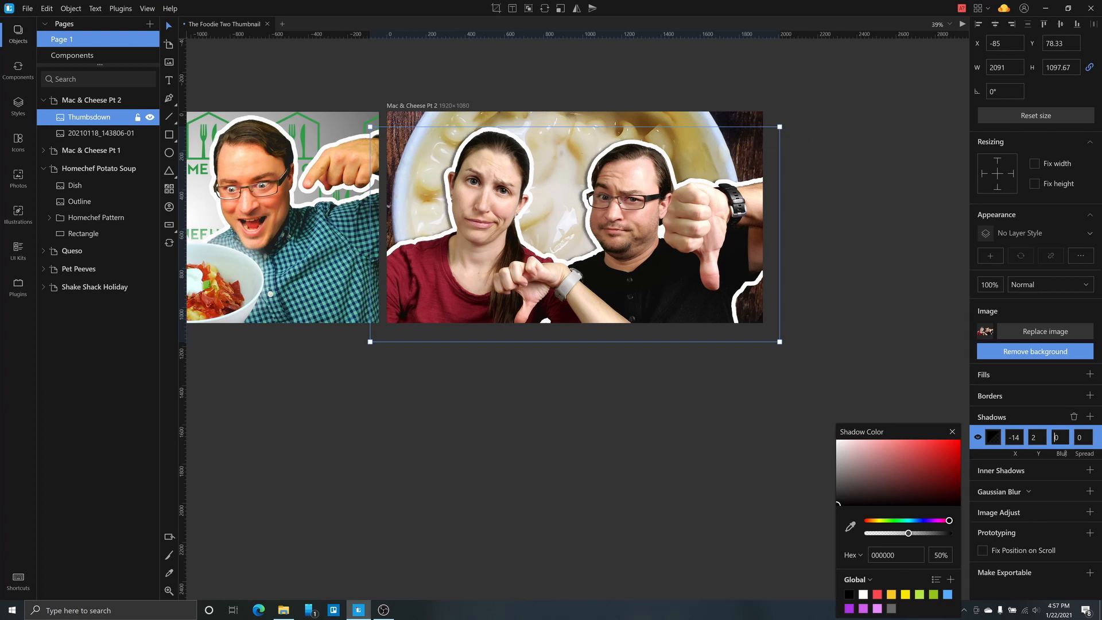
text(20)
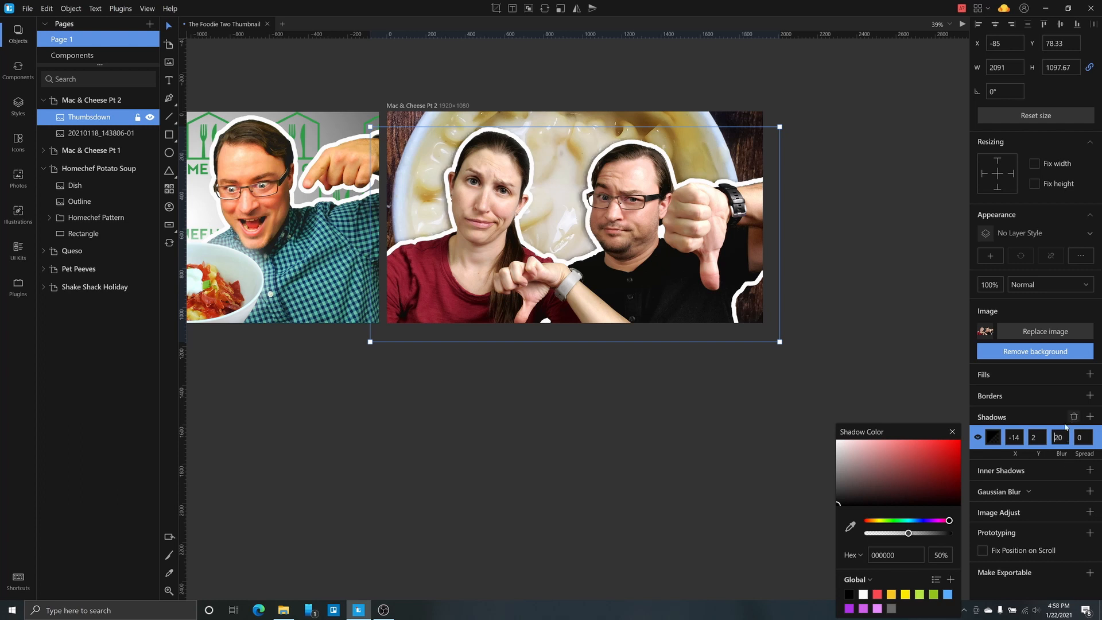
drag(1038, 438, 1041, 428)
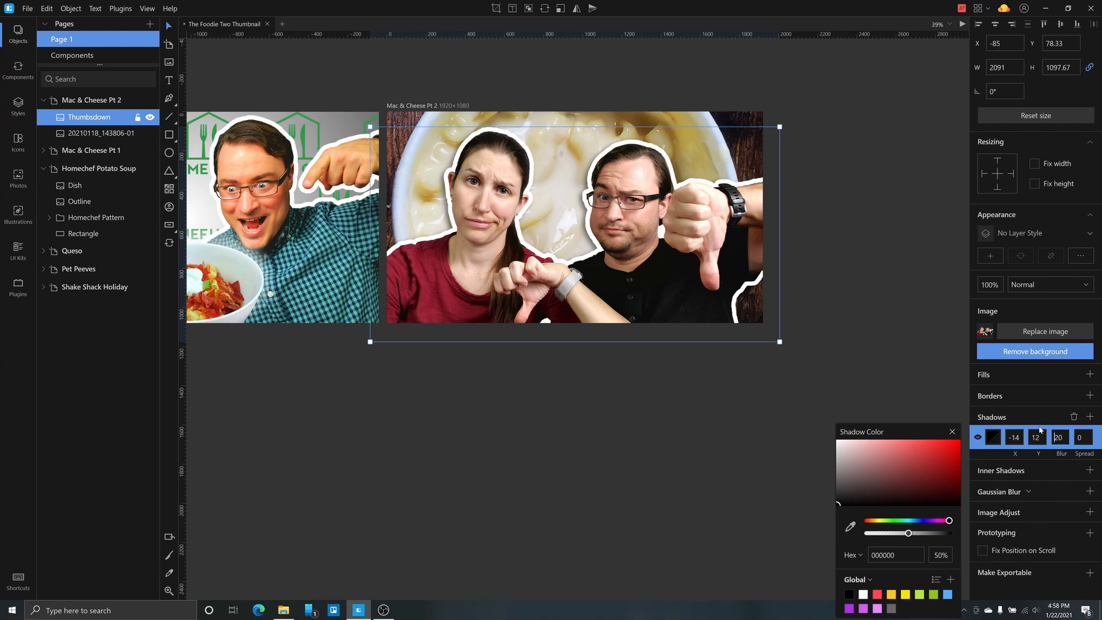
Step: Move the Thumbsdown image up to Y 27 on the artboard, keeping its horizontal position
drag(752, 214, 752, 206)
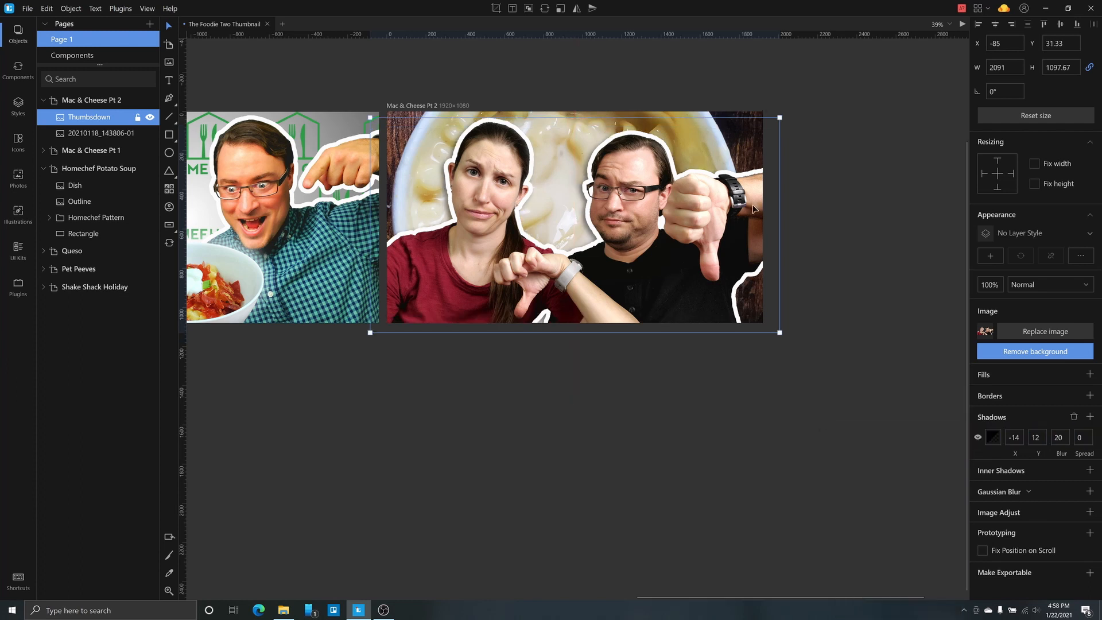
drag(662, 297, 662, 296)
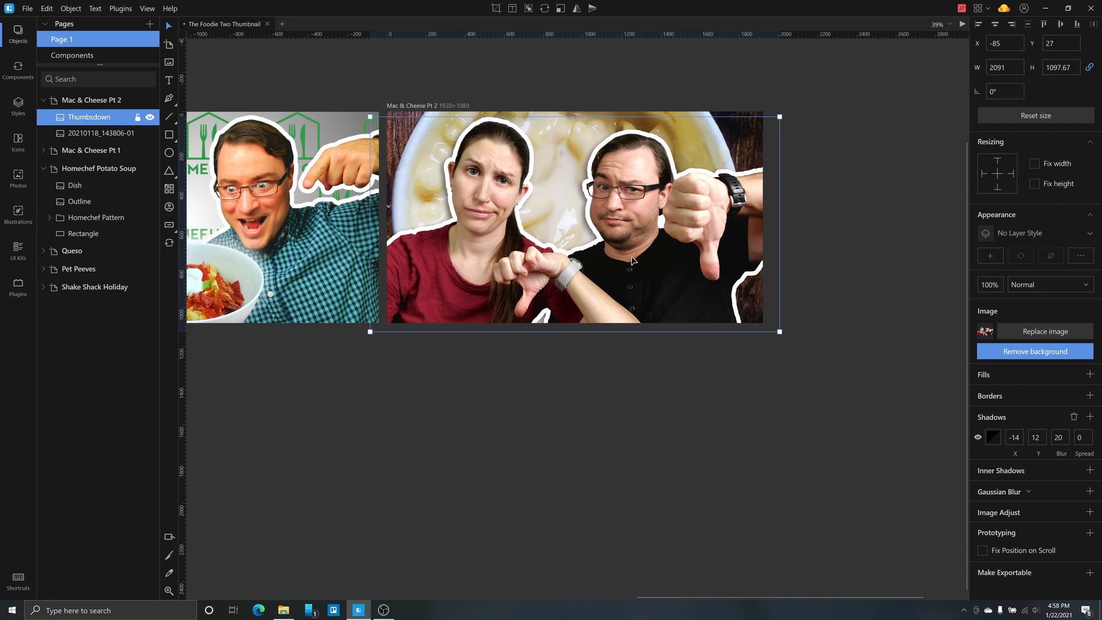
click(814, 437)
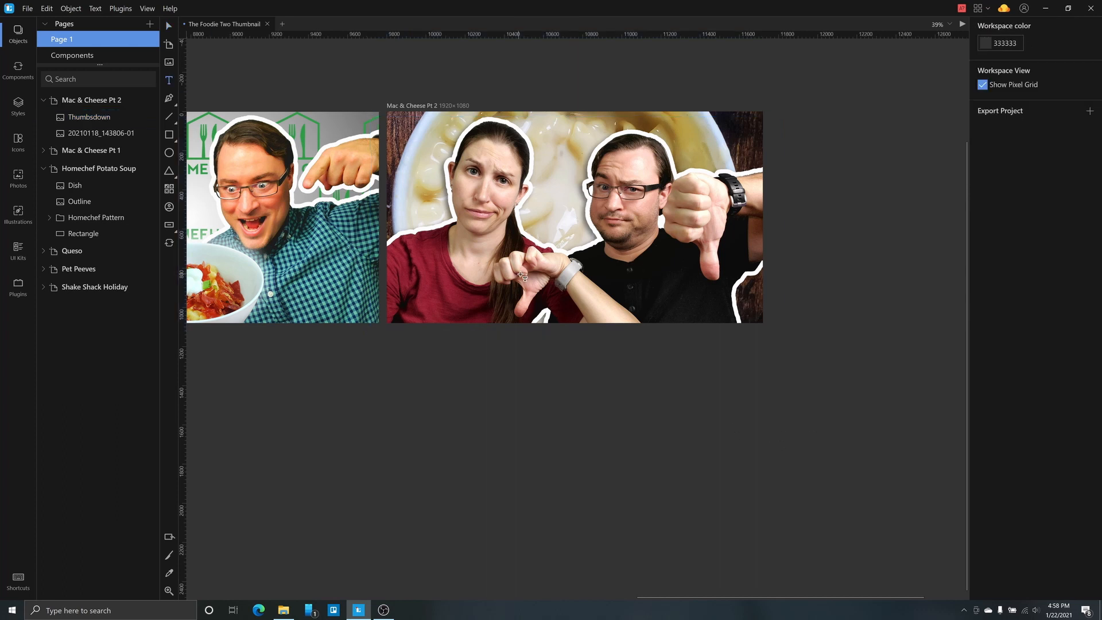
Step: Add the text "MAC & CHEESE" at font size 288 over the lower part of the artboard
key(t)
click(447, 254)
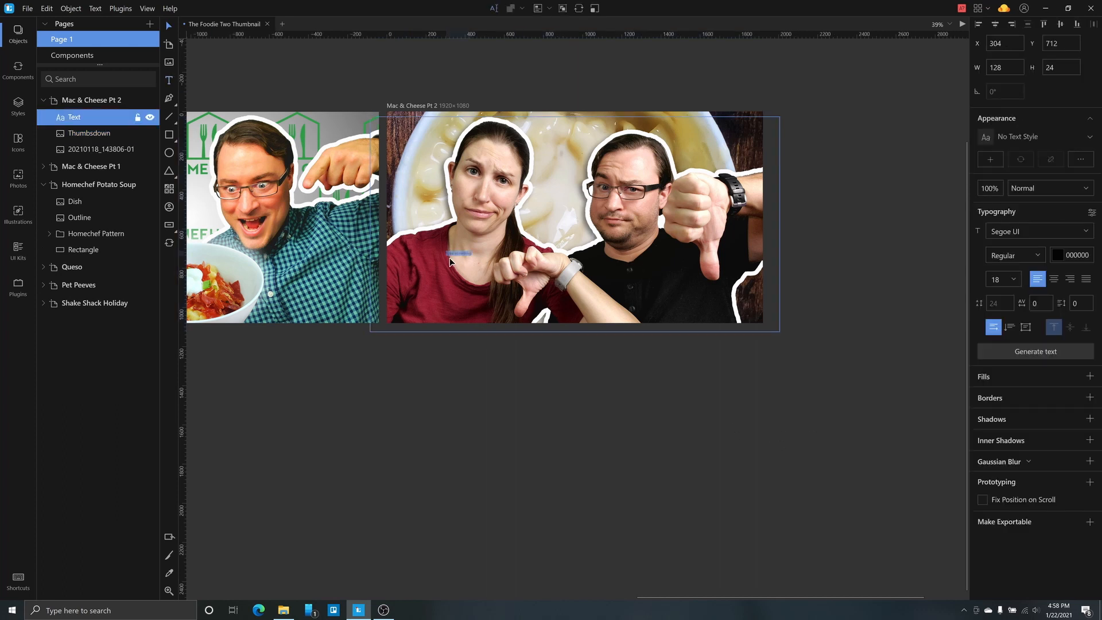
click(1001, 303)
click(1014, 280)
click(999, 466)
text(MAC & )
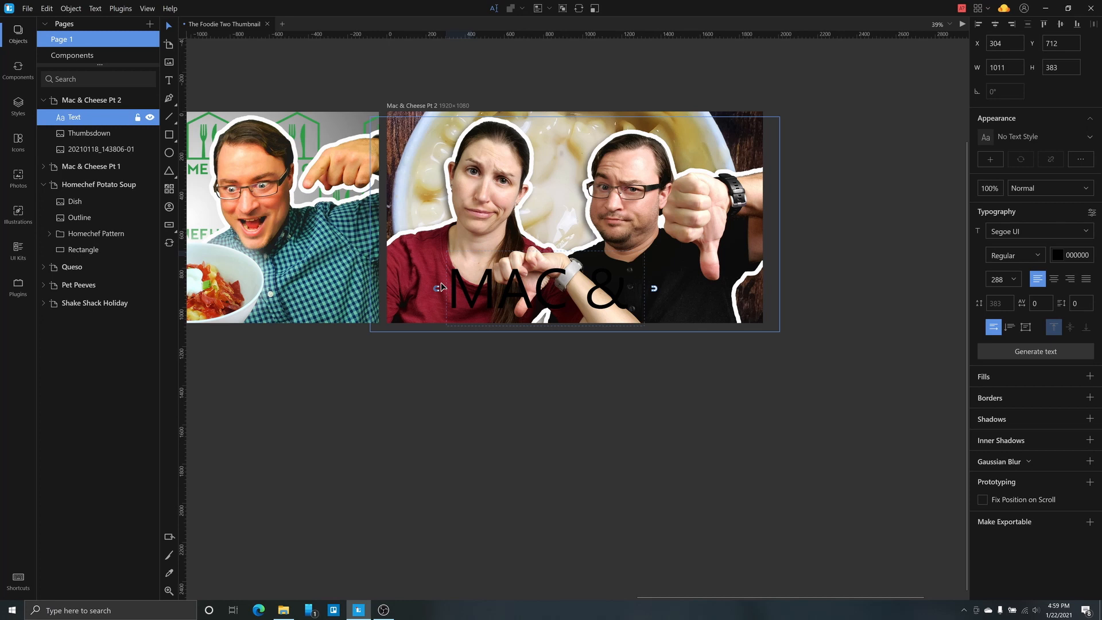
text(CHEESE)
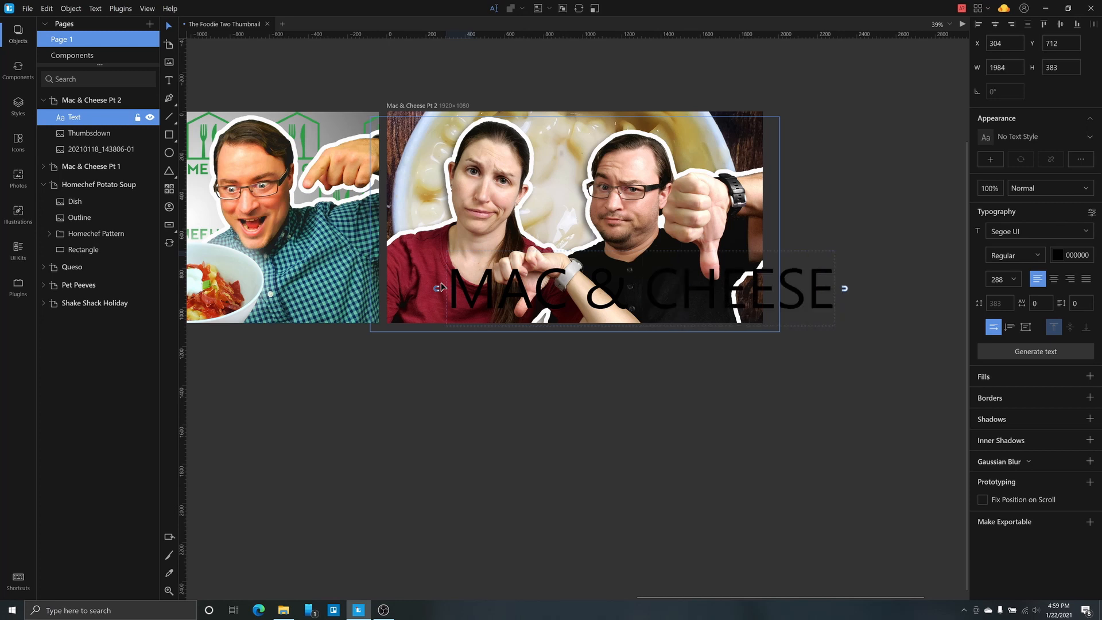
Step: Change the MAC & CHEESE text's font to Bebas Neue and move the text to about X 111, Y 575
key(ctrl+a)
click(1031, 231)
scroll(1057, 347, up, 15)
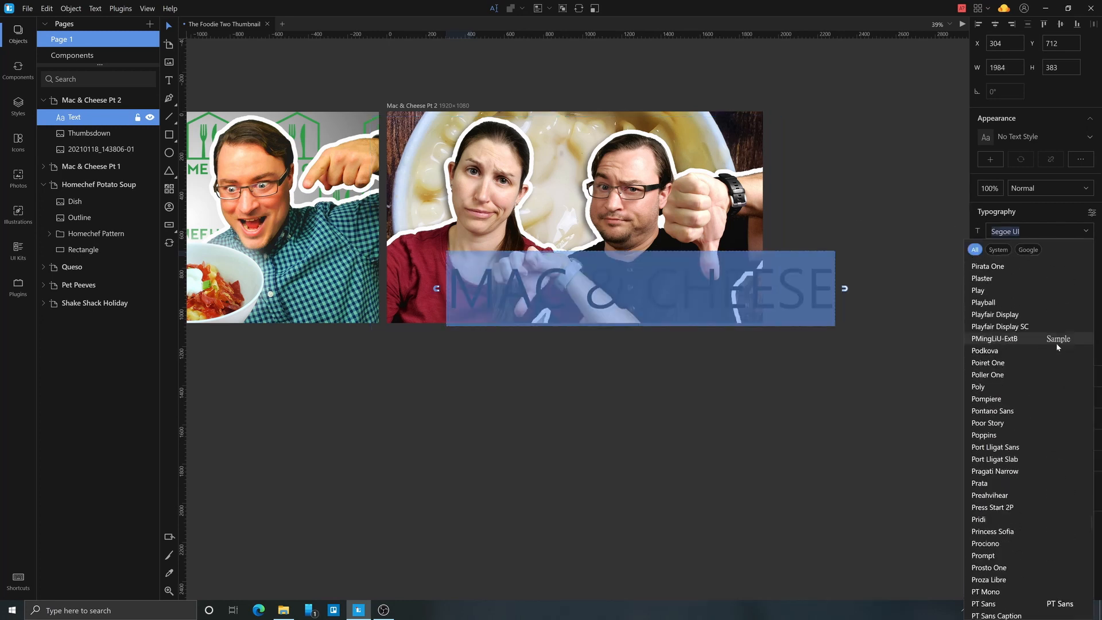
scroll(1058, 346, up, 20)
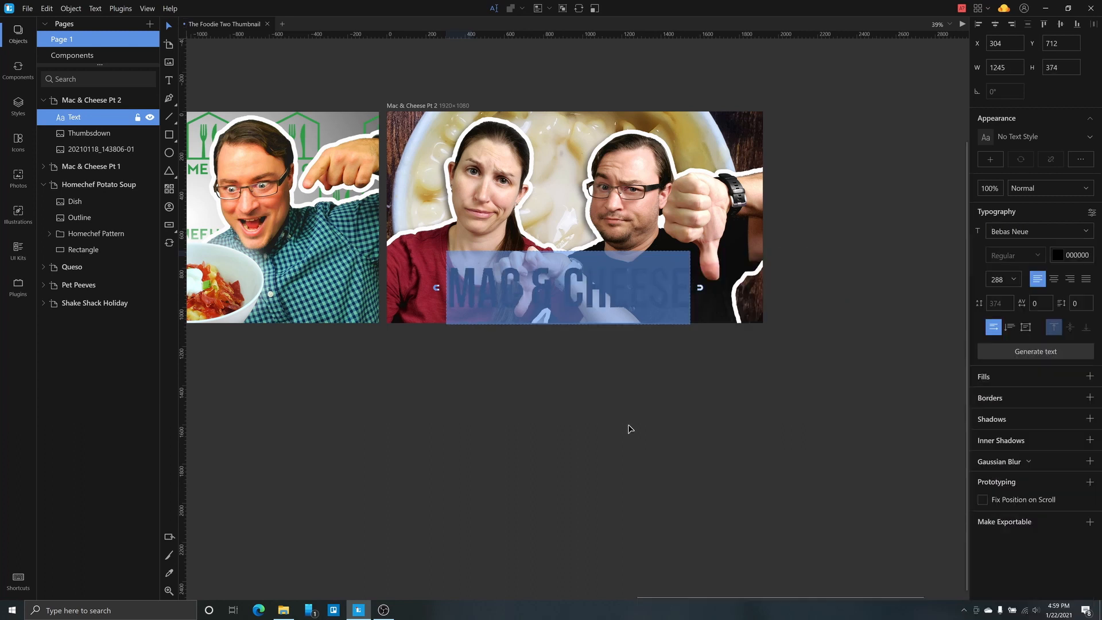
click(629, 425)
drag(571, 301, 533, 275)
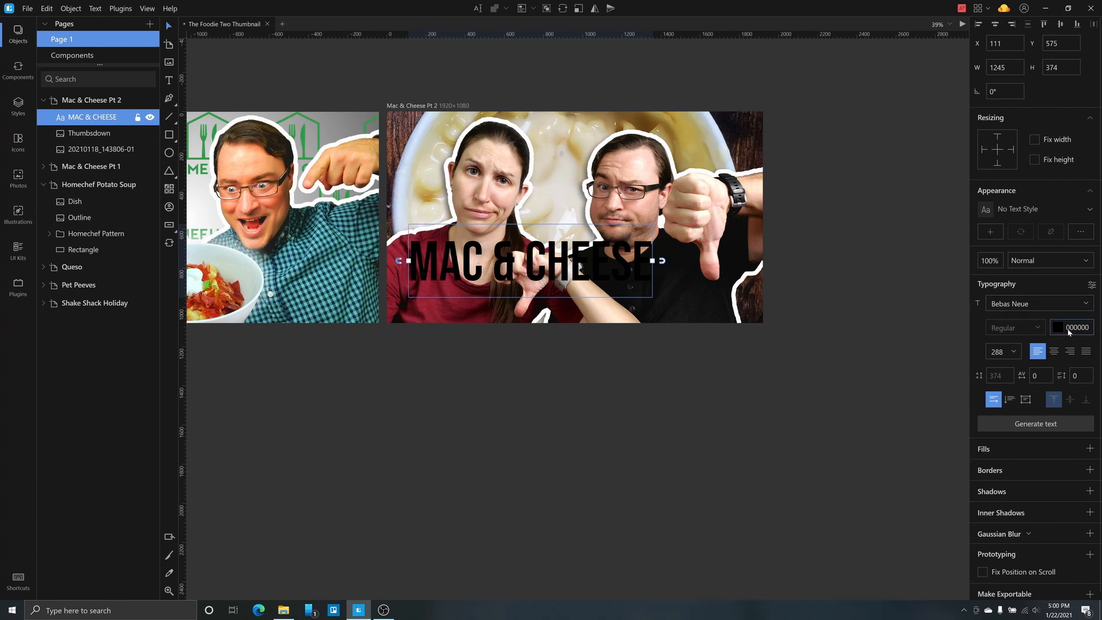
Step: Give the MAC & CHEESE text a linear gradient fill from FFFFFF to D3D3D3 running vertically from top to bottom
click(1090, 448)
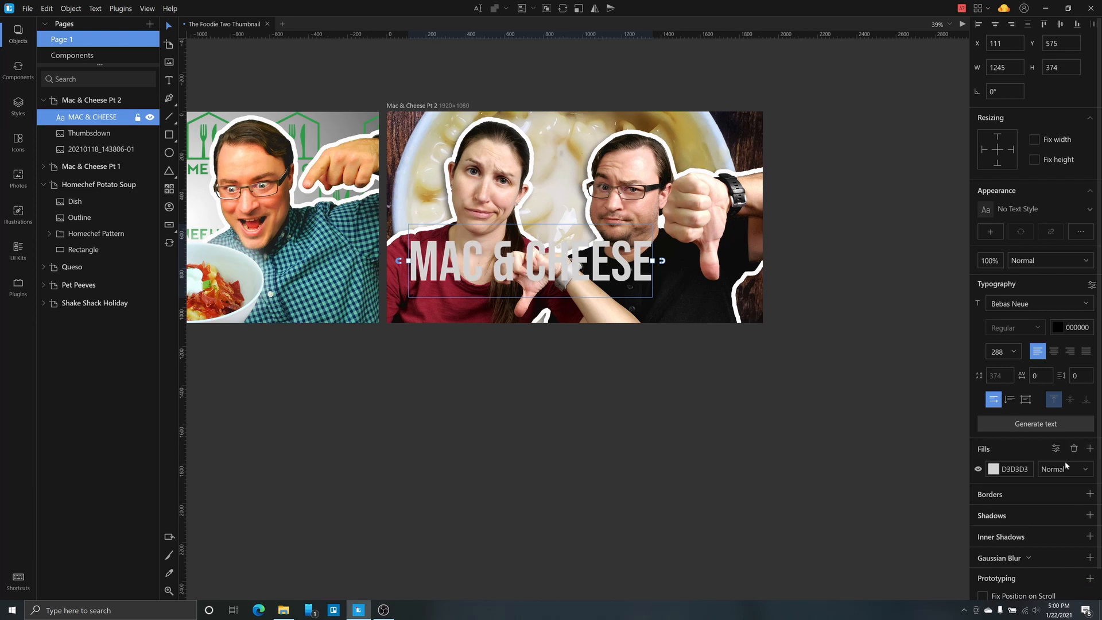
click(991, 469)
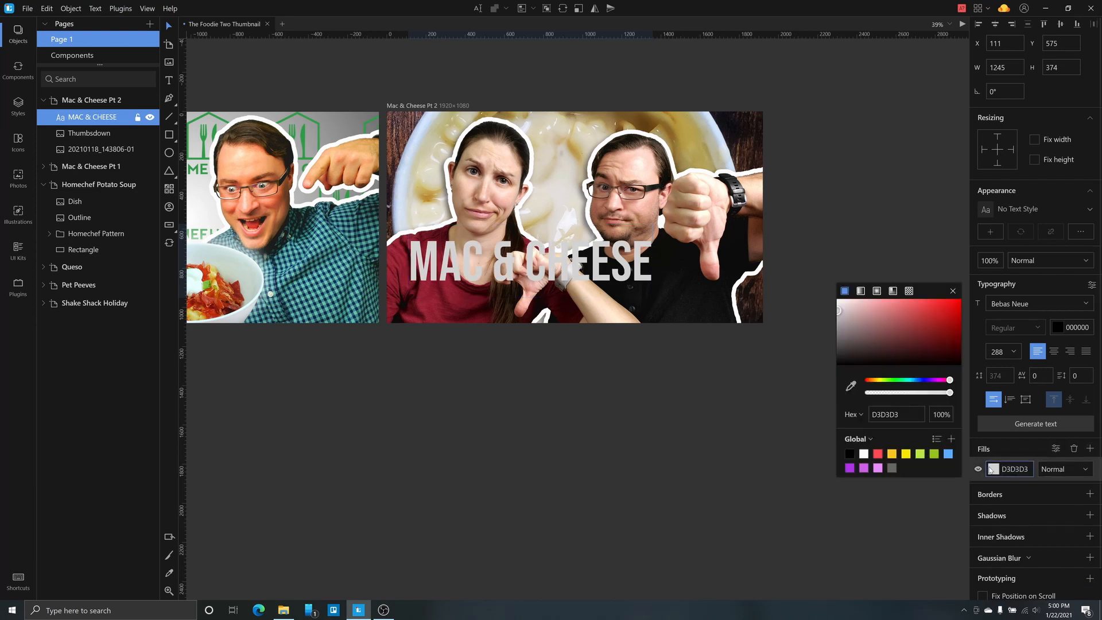
click(859, 295)
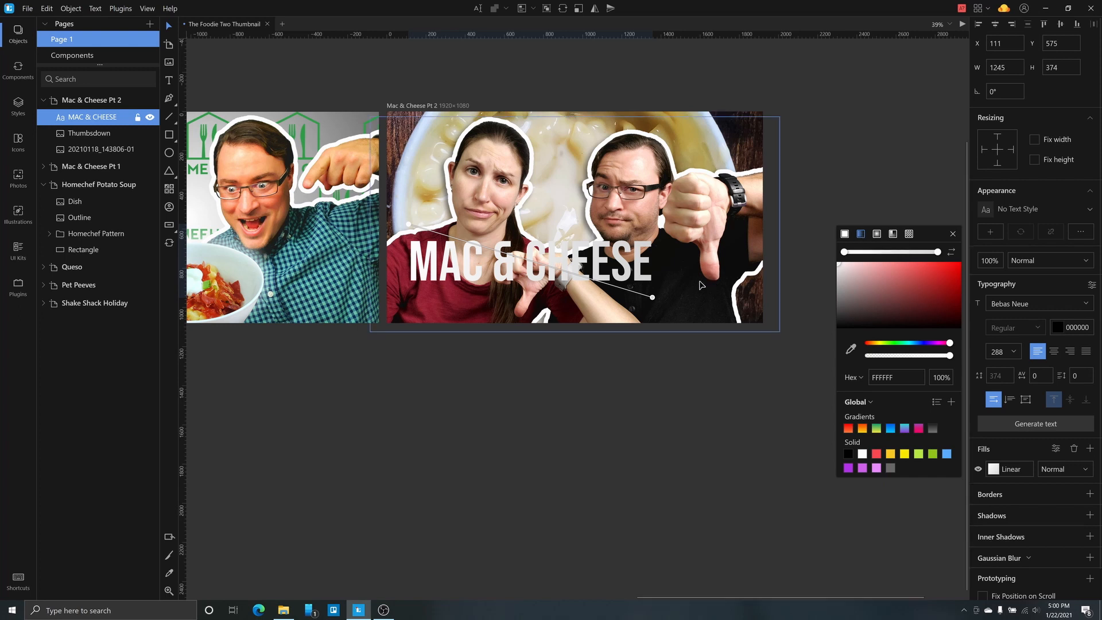
drag(652, 298, 408, 303)
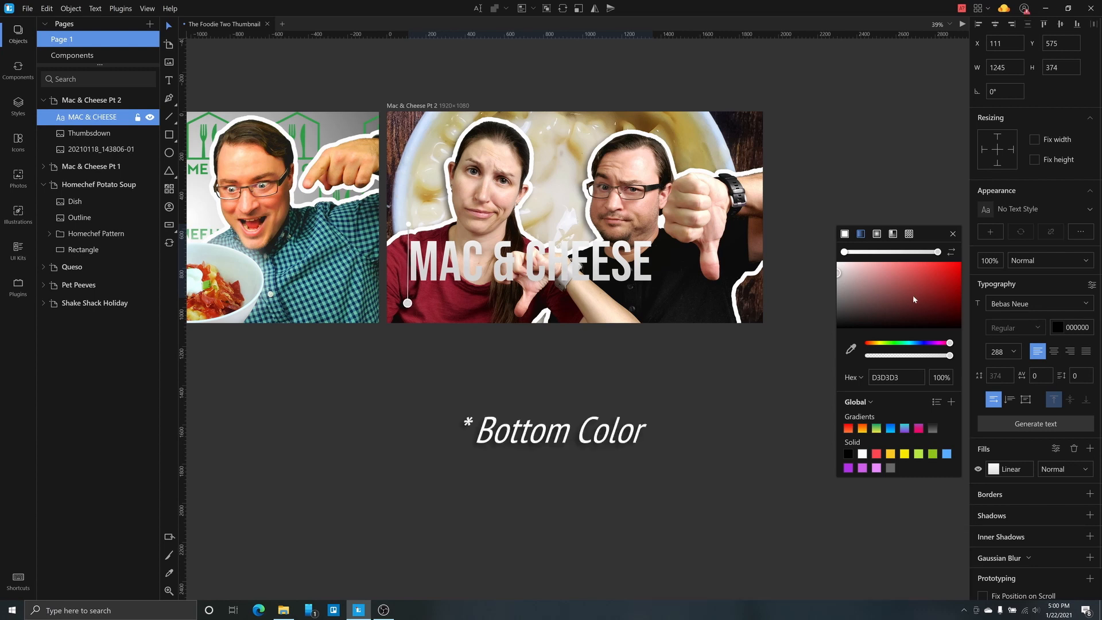
Step: Set the MAC & CHEESE gradient's bottom color to F8CB22 and lower its white start point to the top of the letters
click(892, 456)
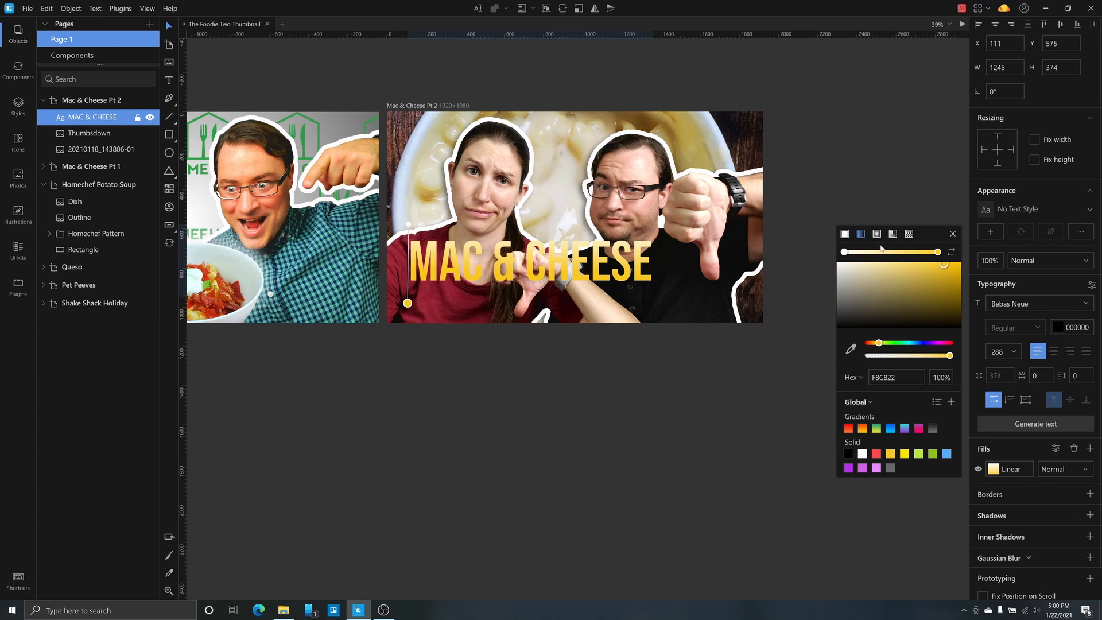
click(844, 253)
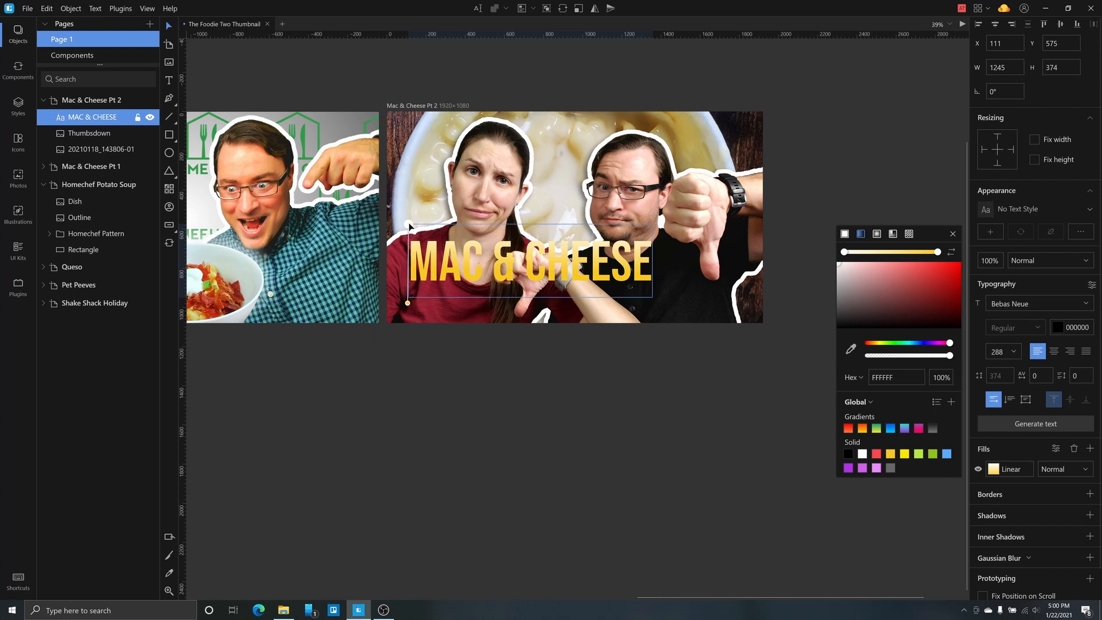
drag(409, 226, 410, 251)
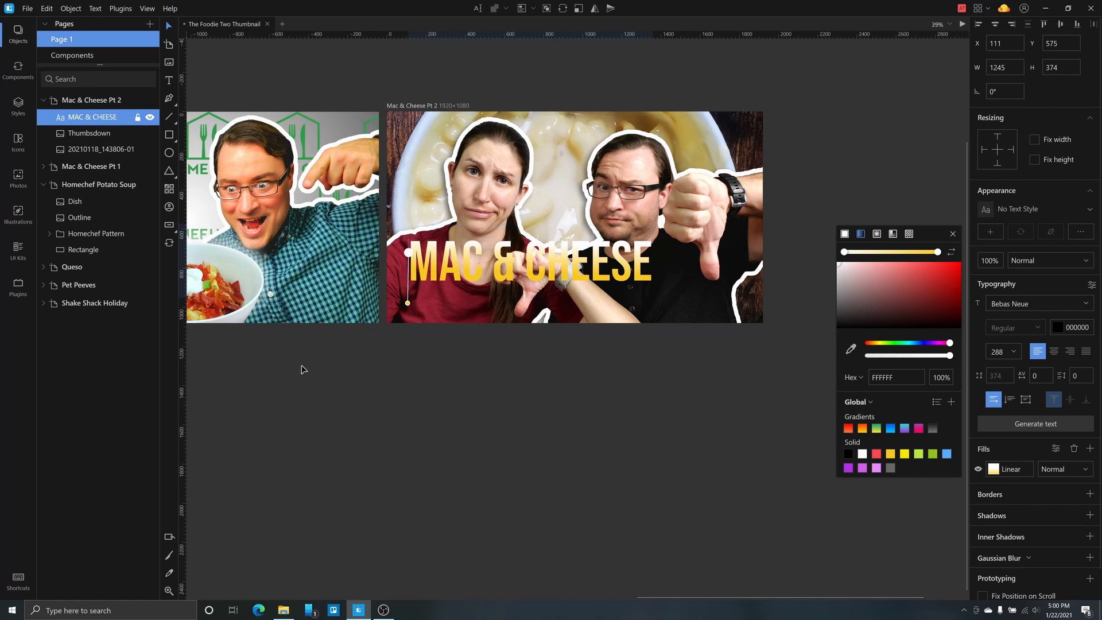
Step: Give the MAC & CHEESE text a black 000000 border of width 7 and move the text to about X 168, Y 610
drag(410, 354, 356, 347)
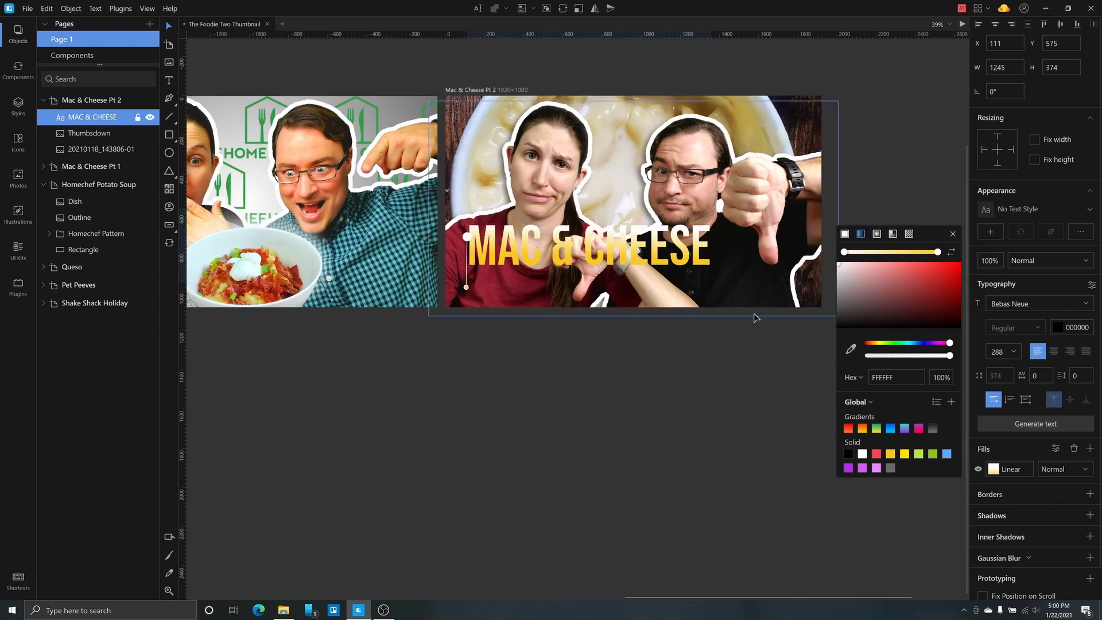
click(654, 268)
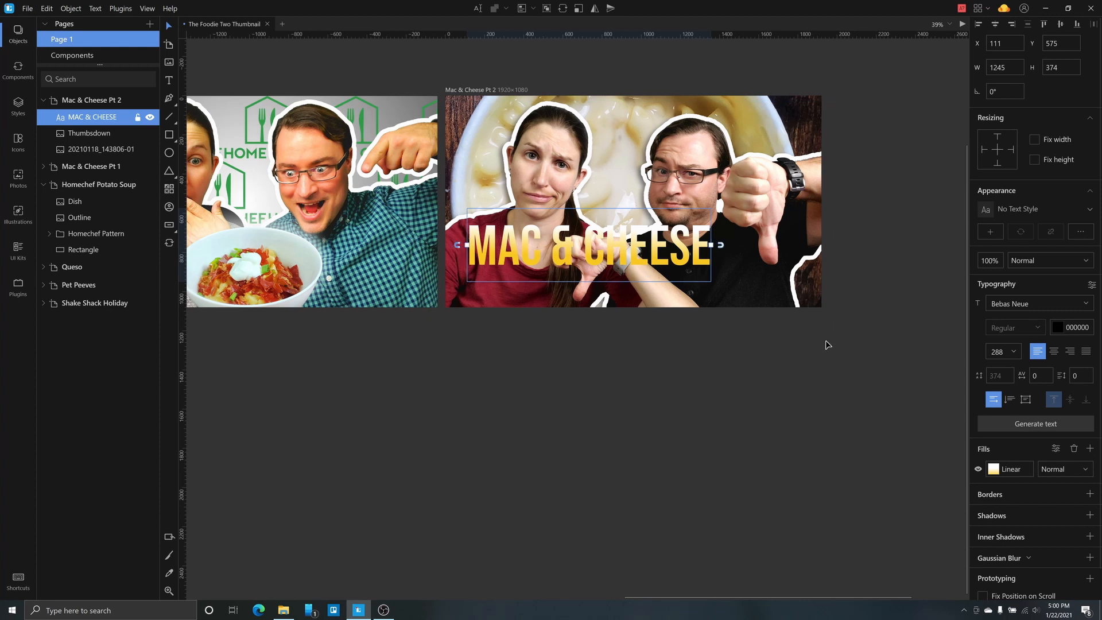
click(1089, 495)
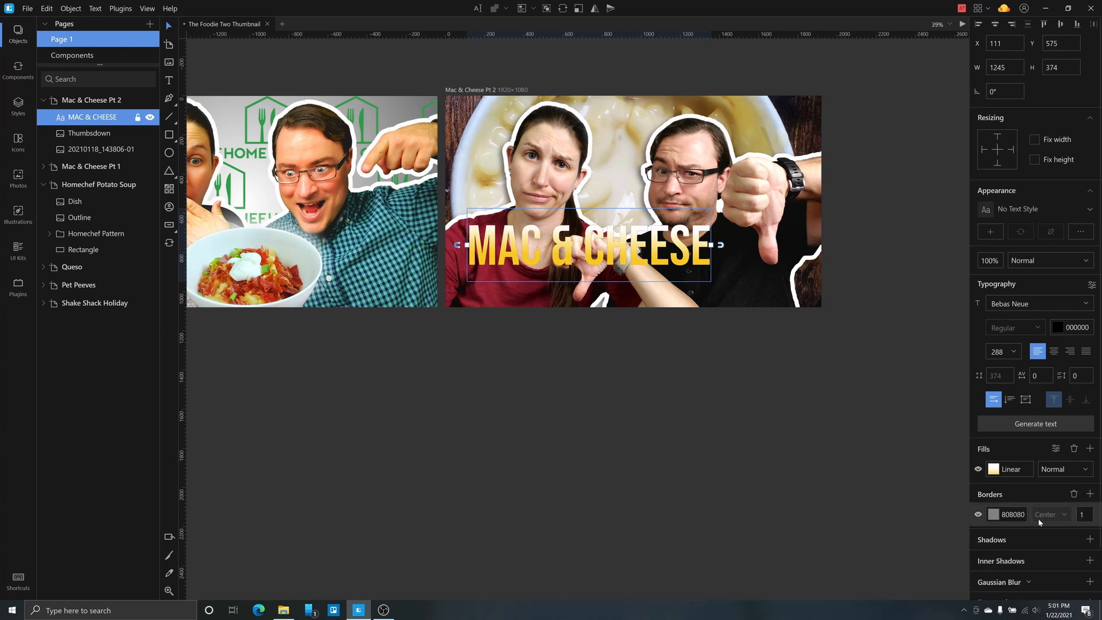
click(991, 515)
drag(869, 396, 768, 475)
drag(1078, 515, 1079, 507)
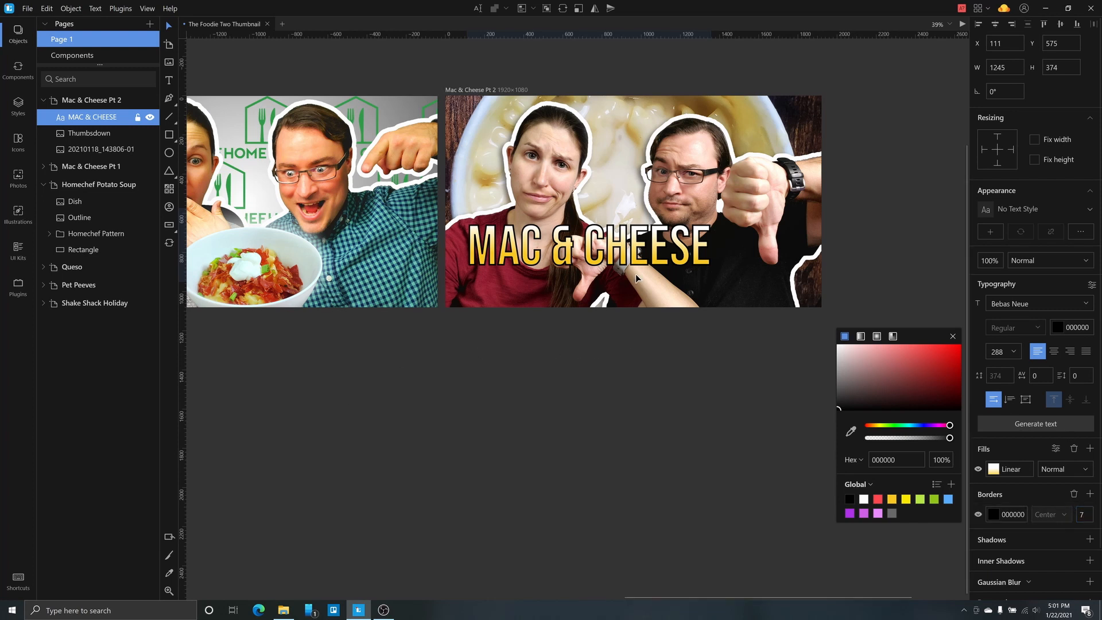
drag(636, 248, 652, 258)
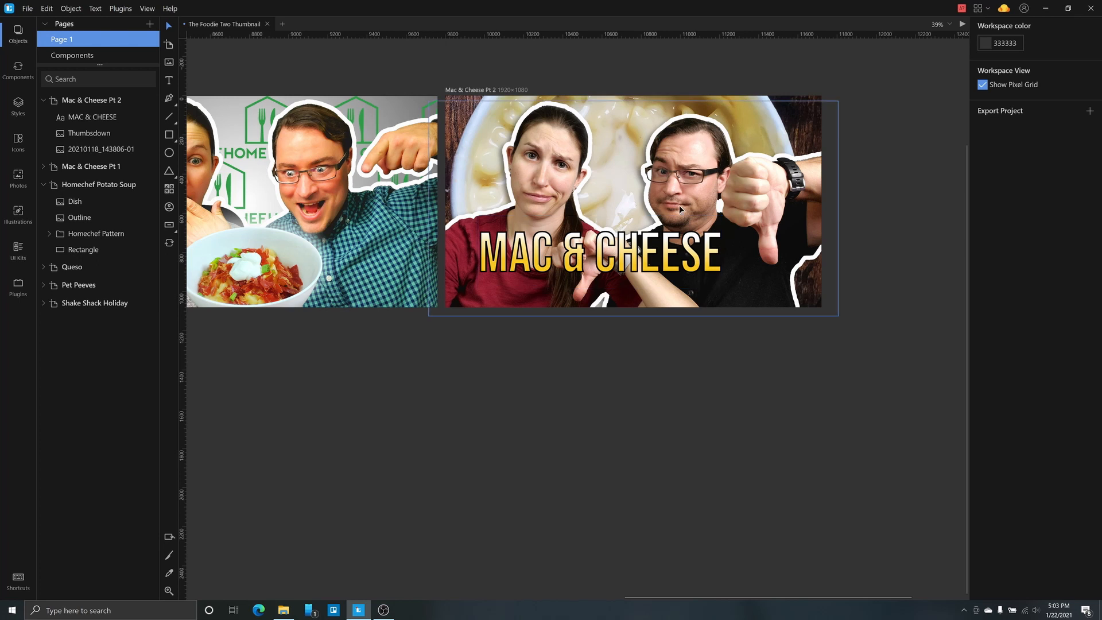
Step: Add a black 000000 shadow at 50% to the MAC & CHEESE text with X -8, Y 4 and blur 9
click(606, 255)
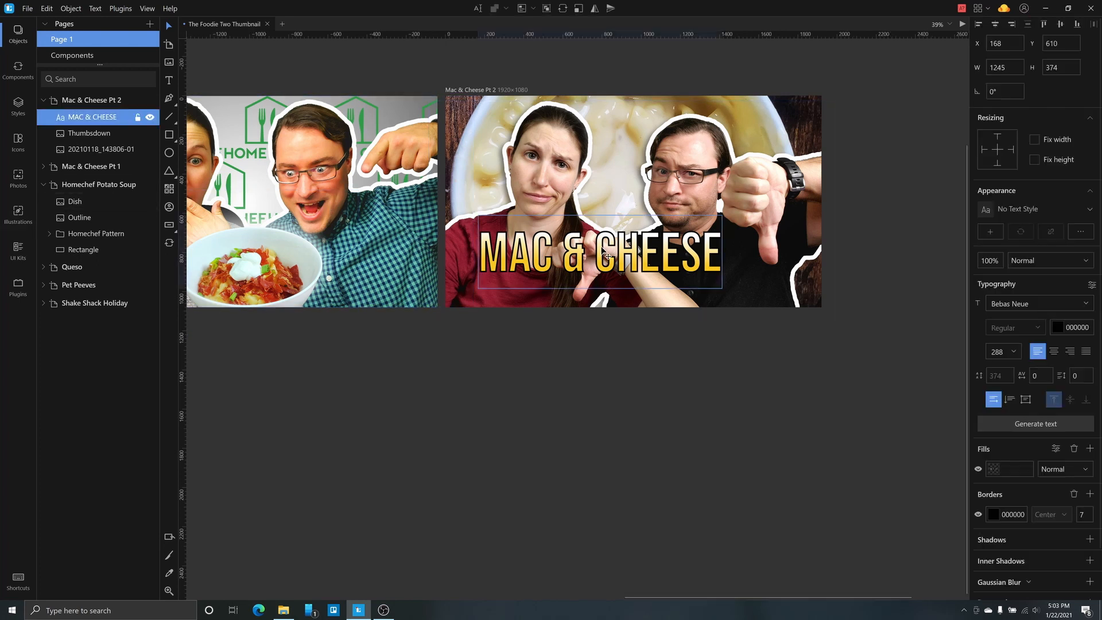
click(1090, 538)
click(997, 566)
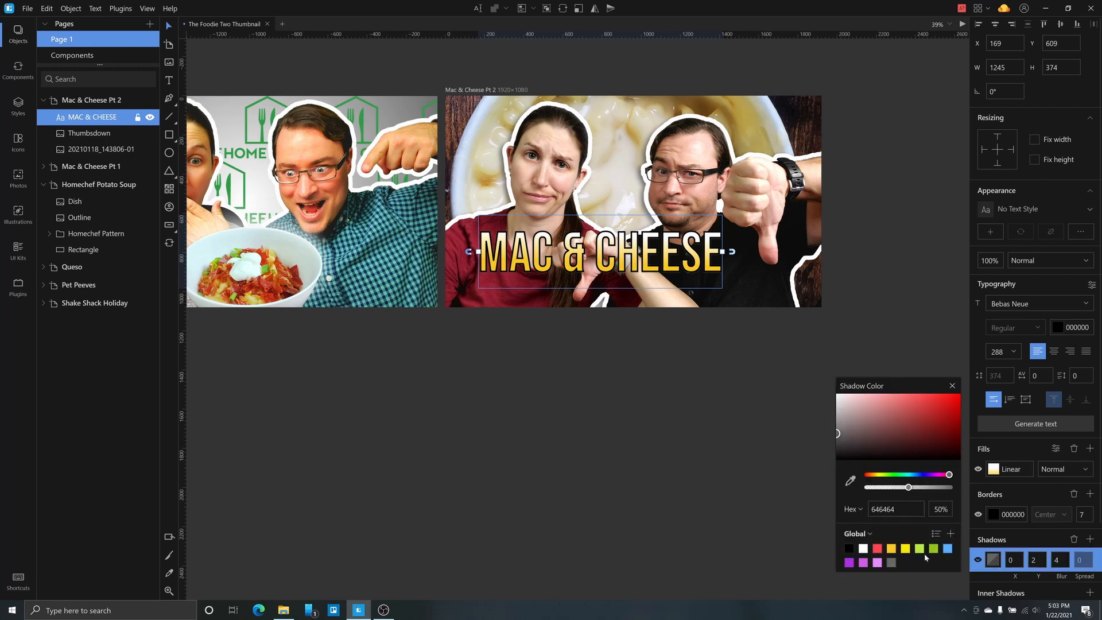
drag(850, 454, 800, 497)
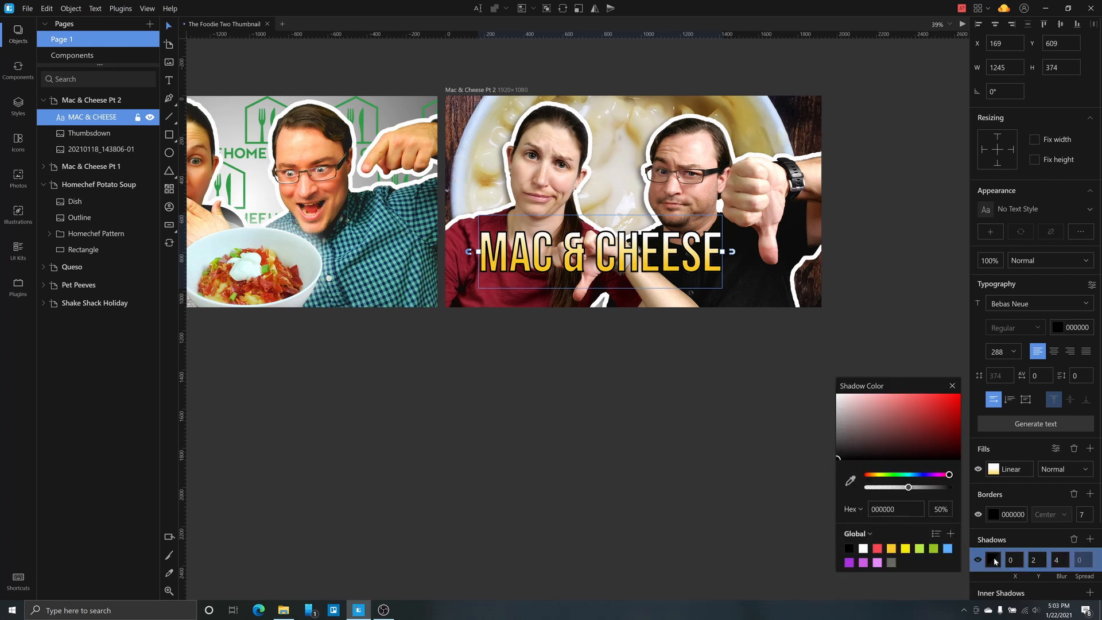
drag(1011, 564, 1010, 572)
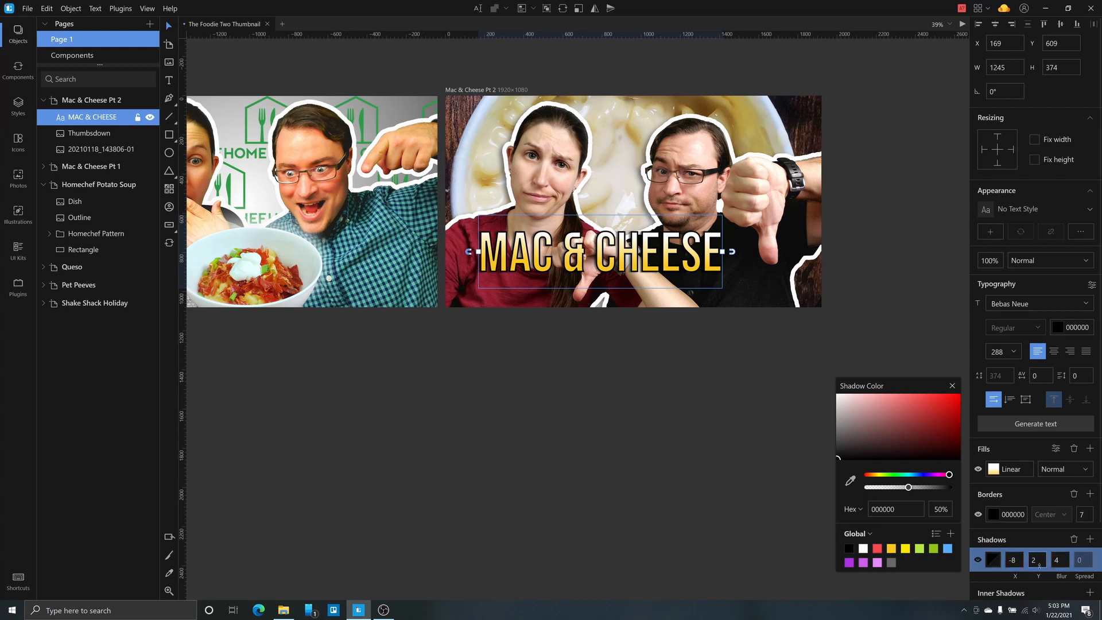
drag(1040, 568, 1040, 561)
drag(1064, 561, 1065, 559)
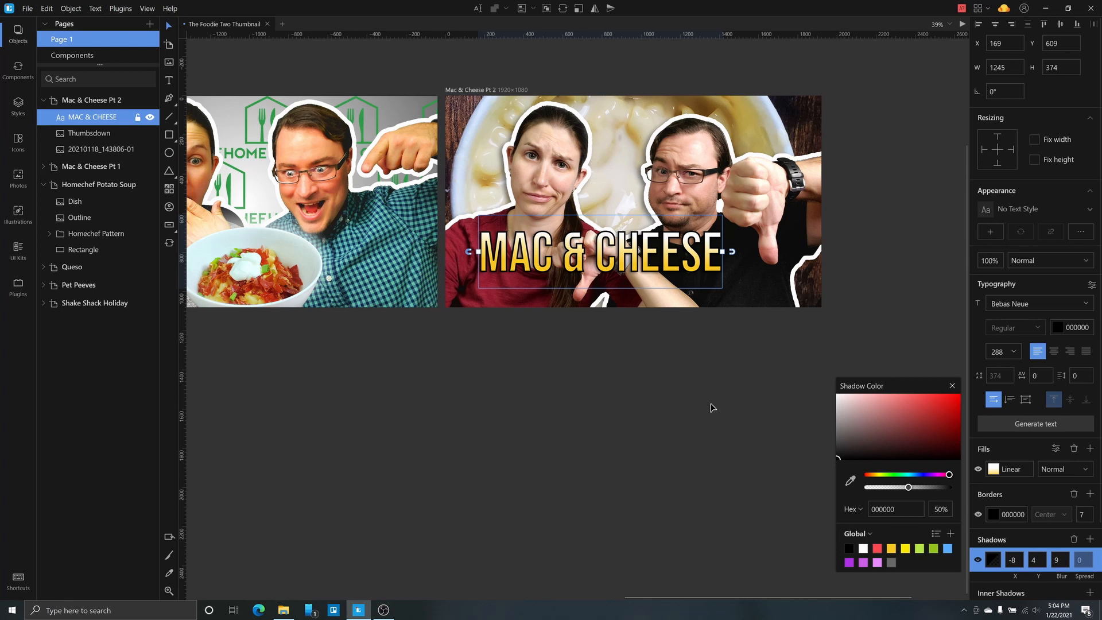
Step: Add a new text object reading "BEST" above the MAC & CHEESE text on the Mac & Cheese Pt 2 artboard
key(t)
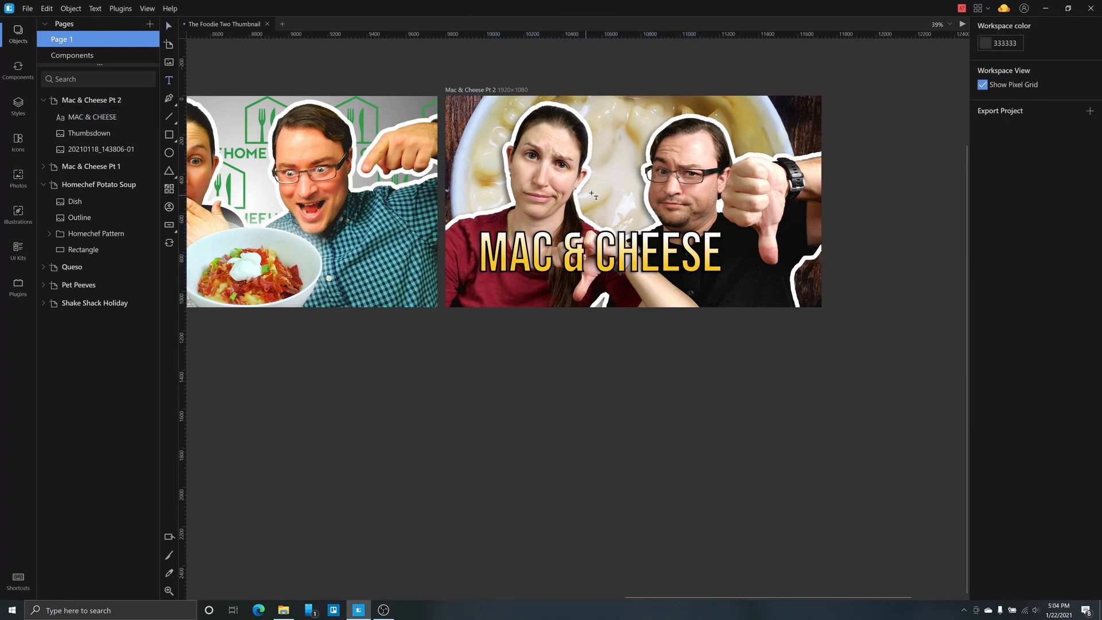
click(591, 194)
text(BEST)
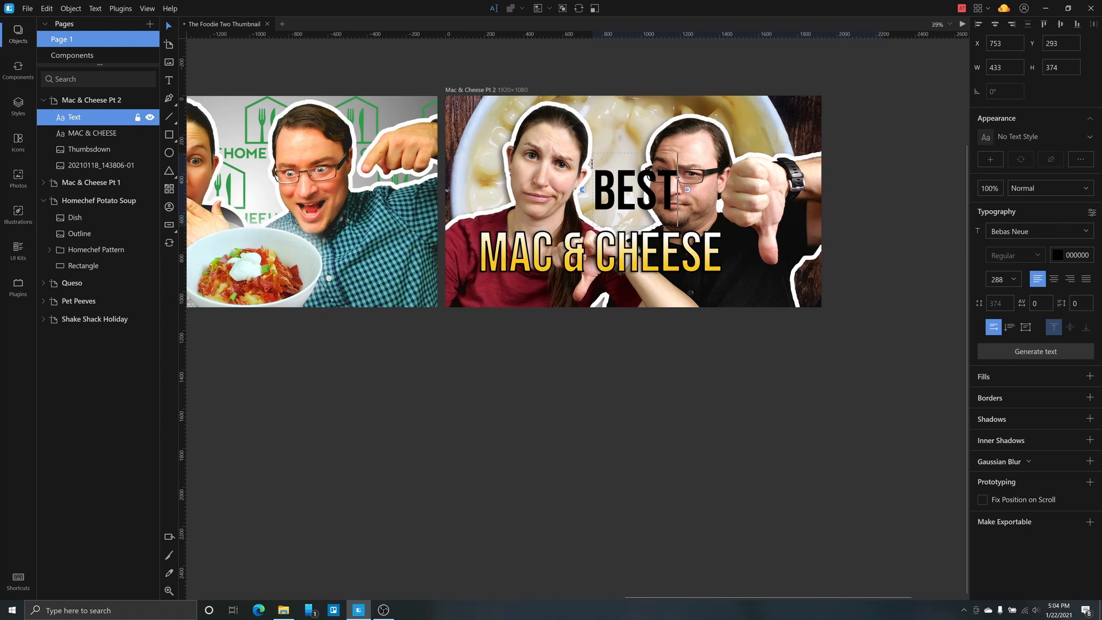
Step: Change the BEST text's font to Oswald Bold at size 250
double_click(672, 194)
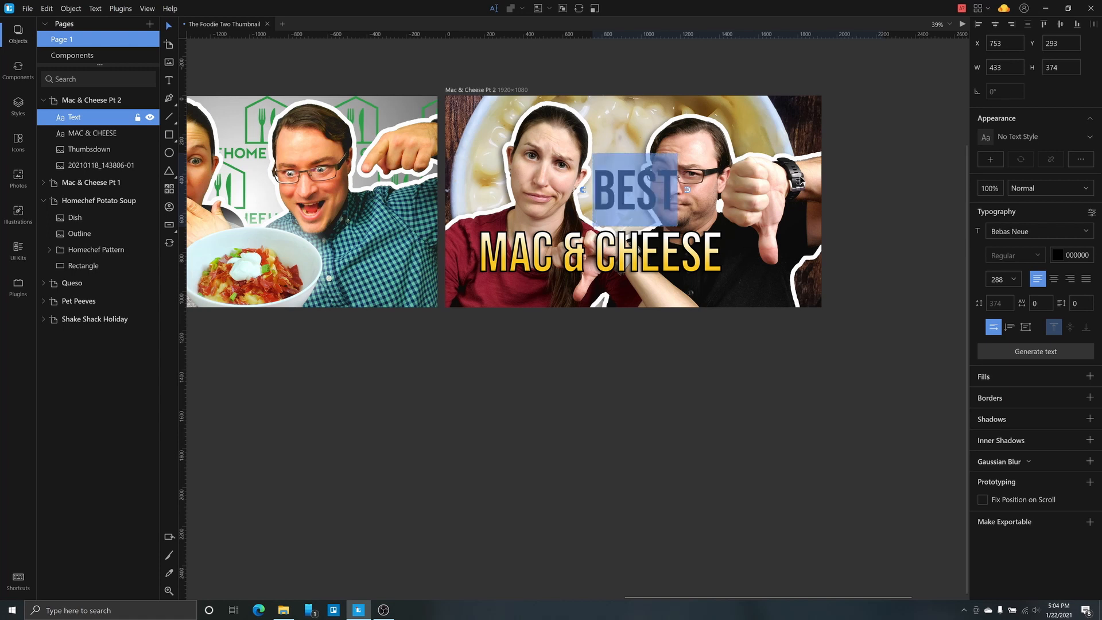
click(1085, 231)
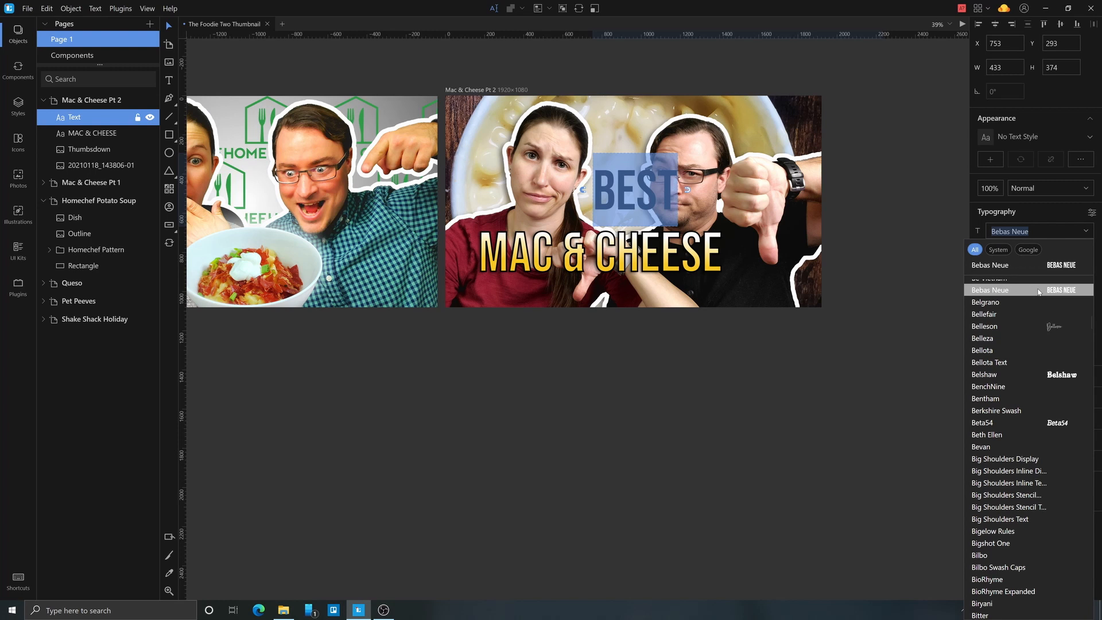
text(Oswald)
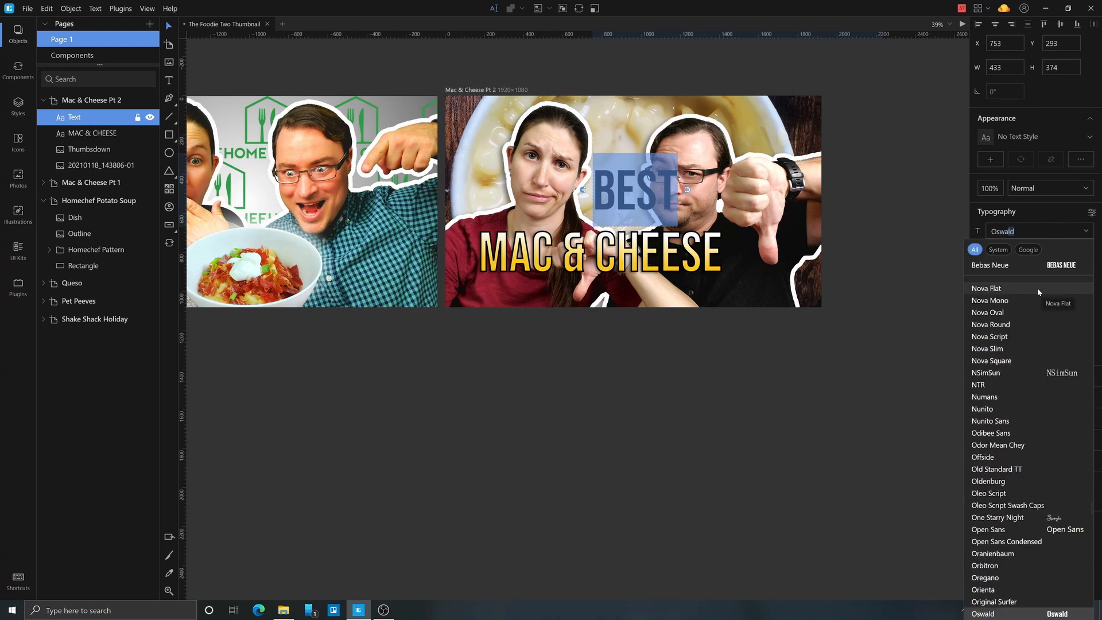
key(Return)
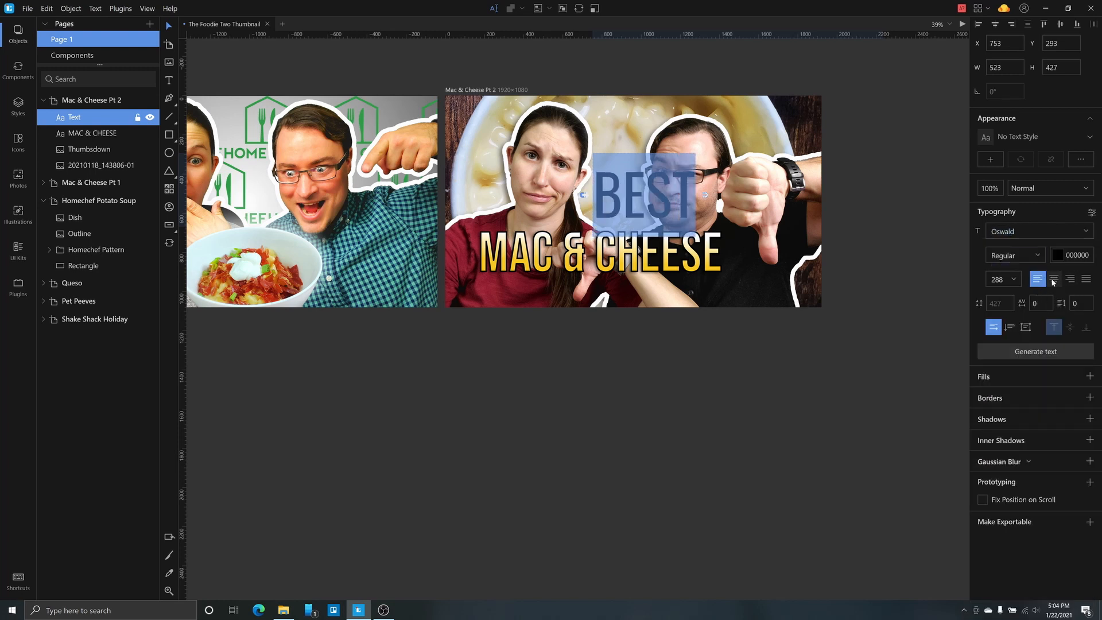
click(1038, 256)
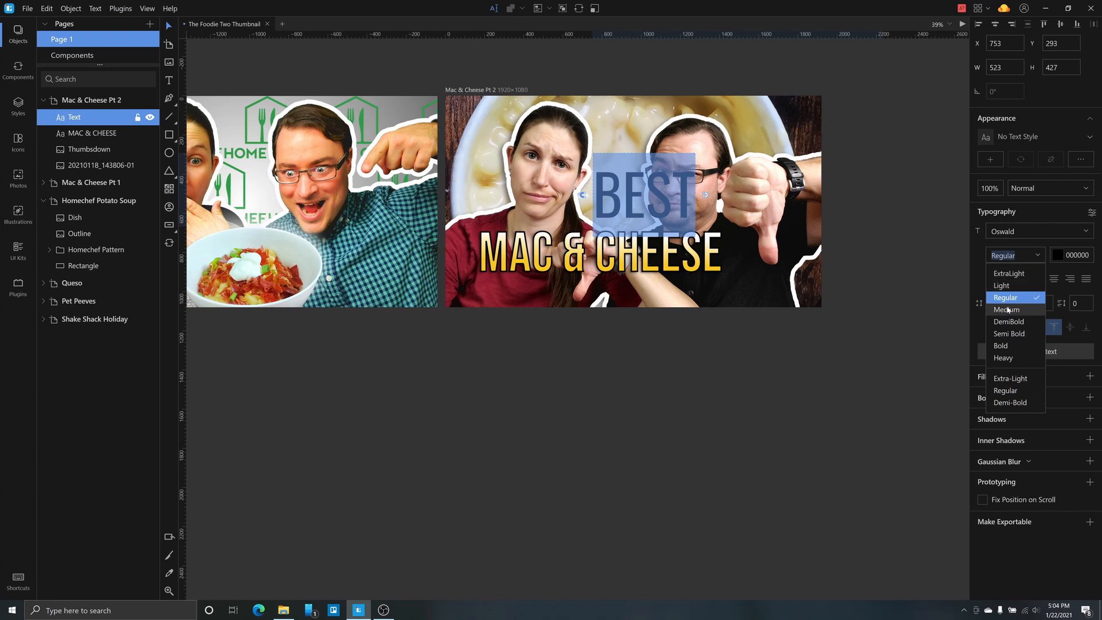
click(1002, 346)
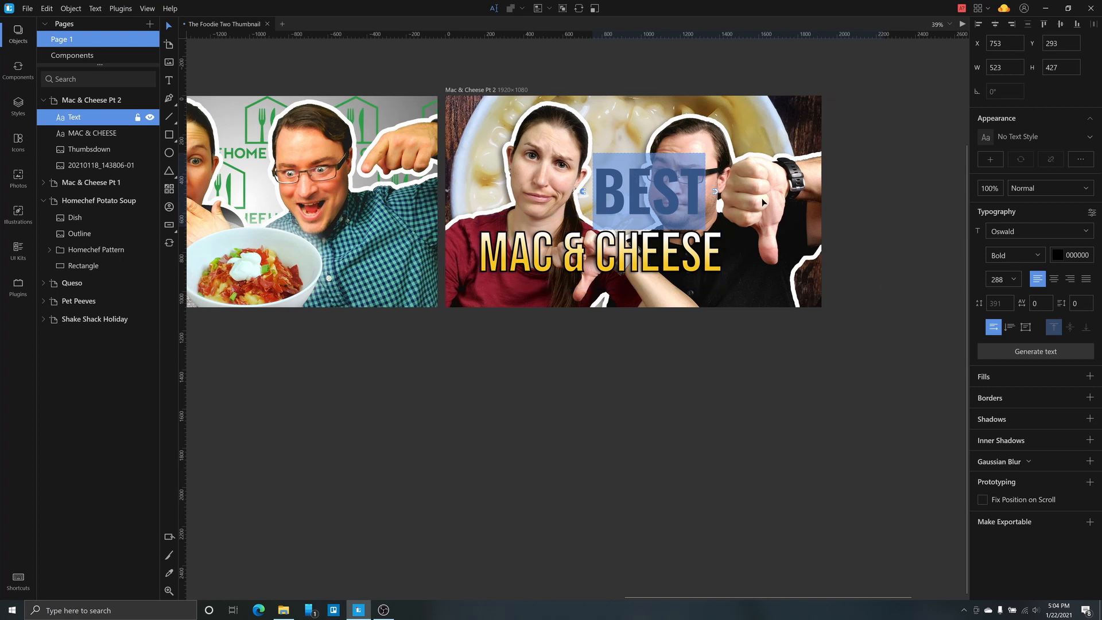
click(1004, 280)
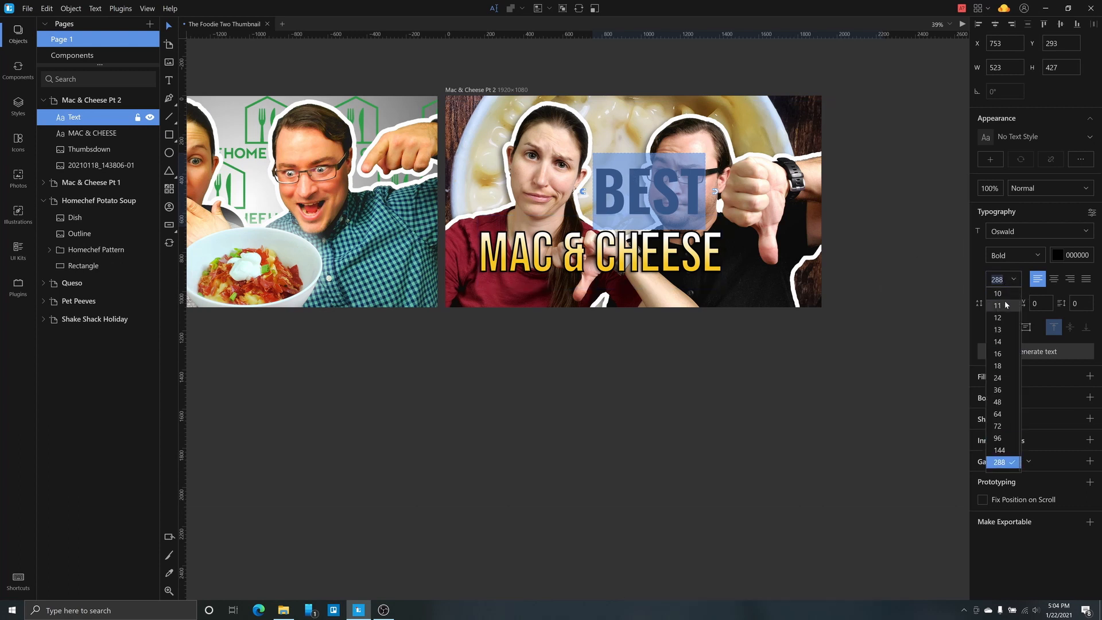
key(Return)
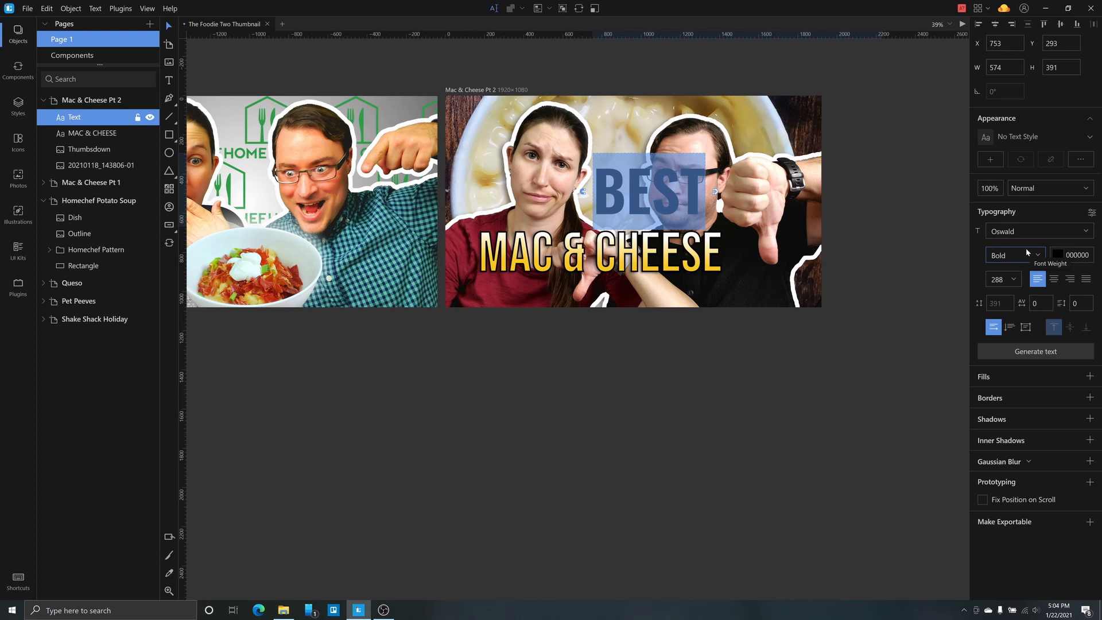
text(250)
key(ctrl+a)
text(BEST)
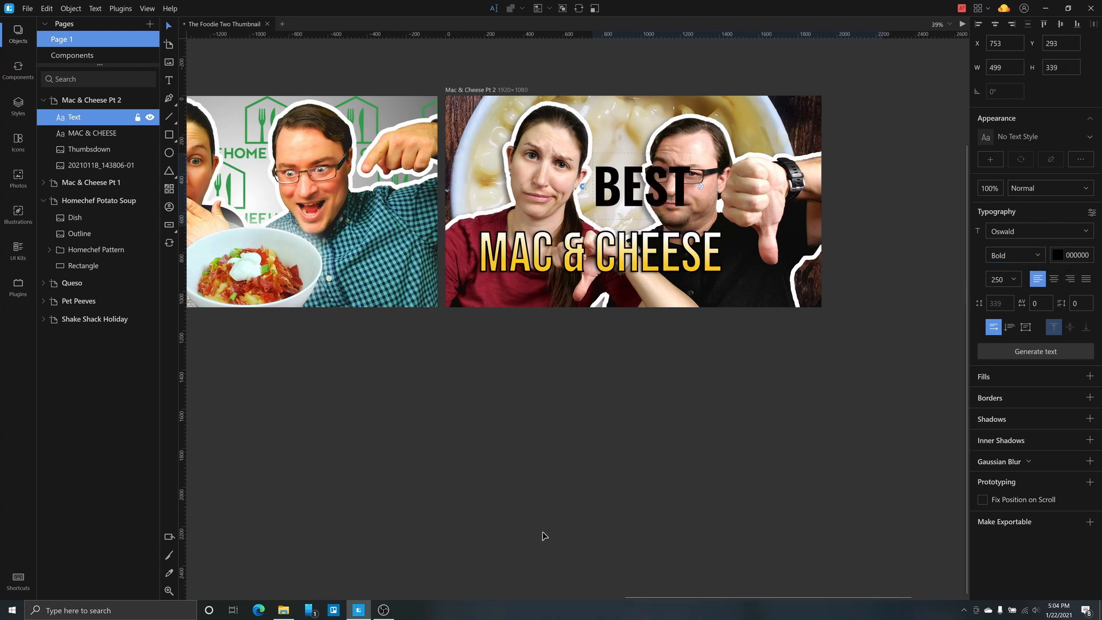
Step: Move the BEST text to about X 42, Y 406 and set its text color to white FFFFFF
click(544, 534)
drag(680, 196, 521, 222)
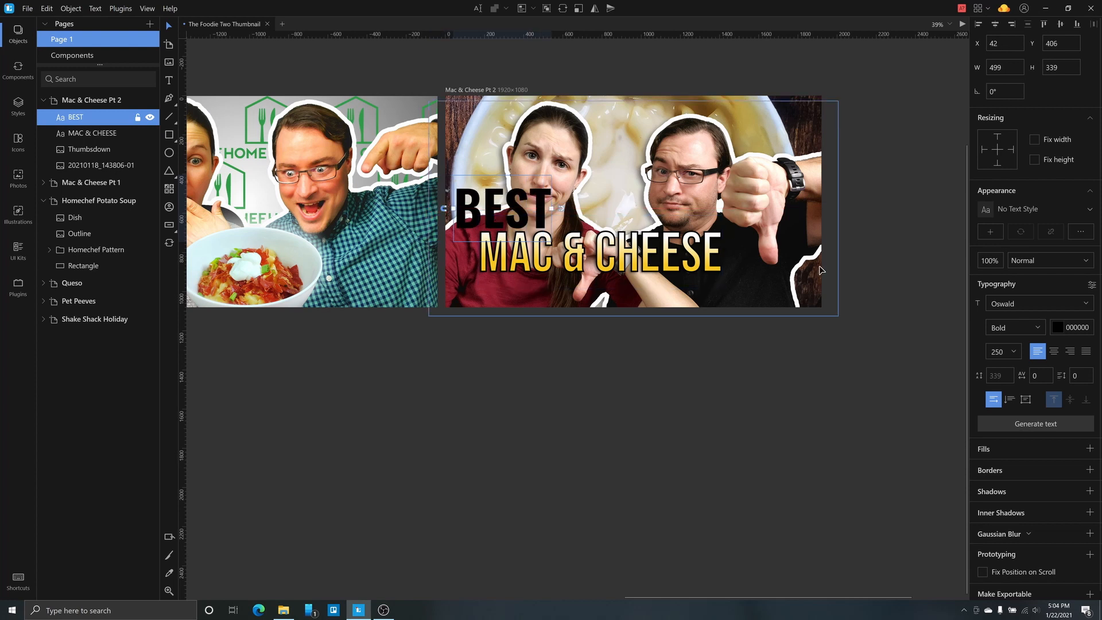
click(1061, 328)
drag(932, 325, 698, 156)
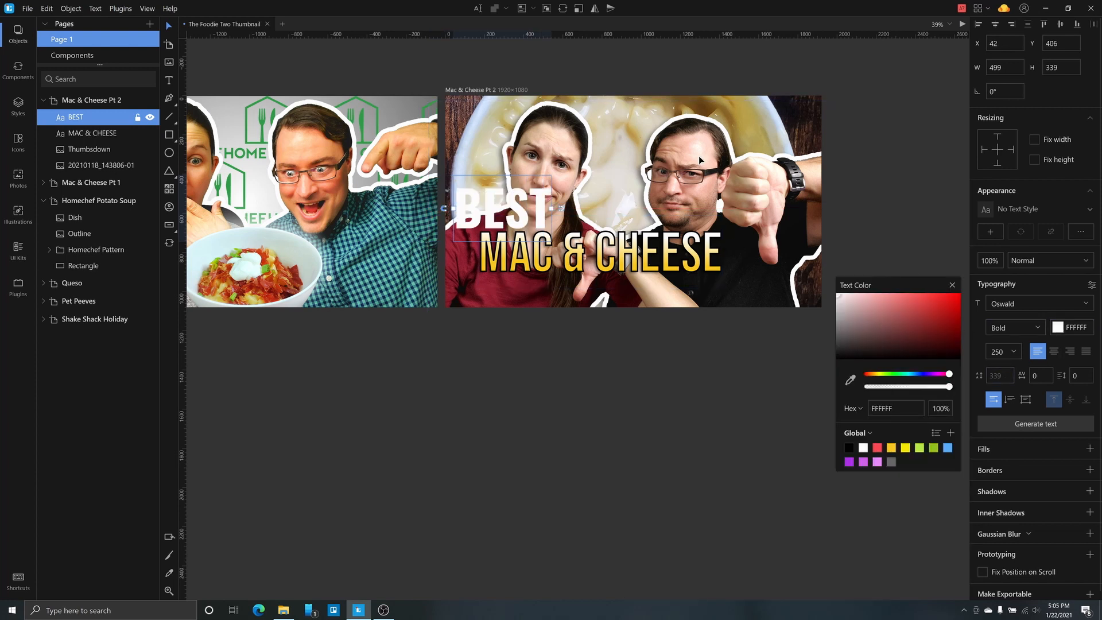
Step: Give the BEST text a black 000000 border of width 7
click(1090, 470)
click(992, 491)
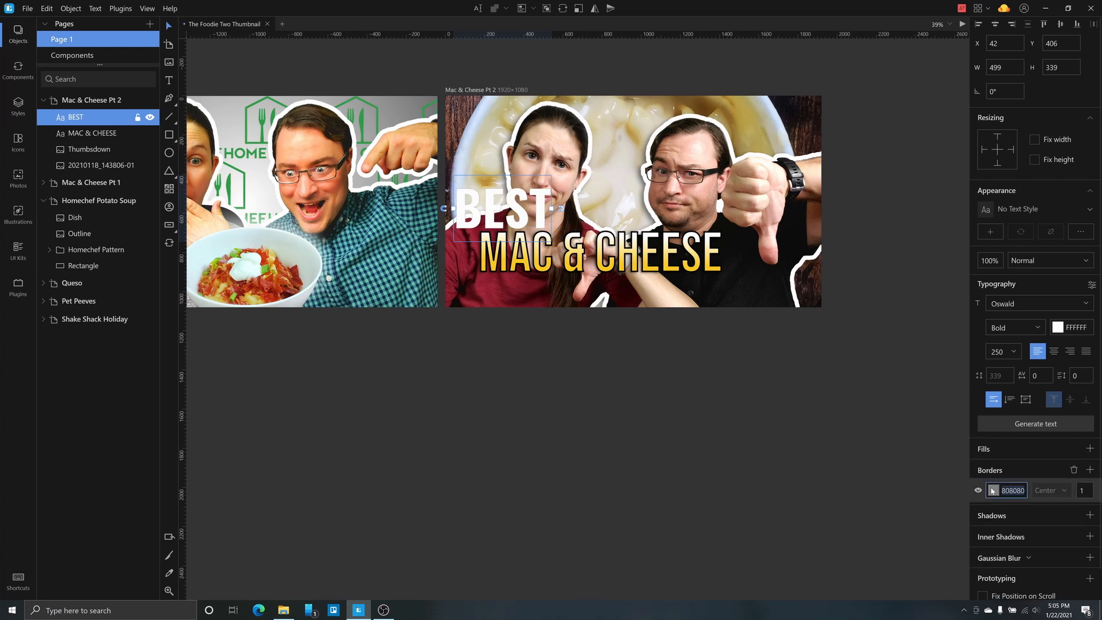
click(995, 492)
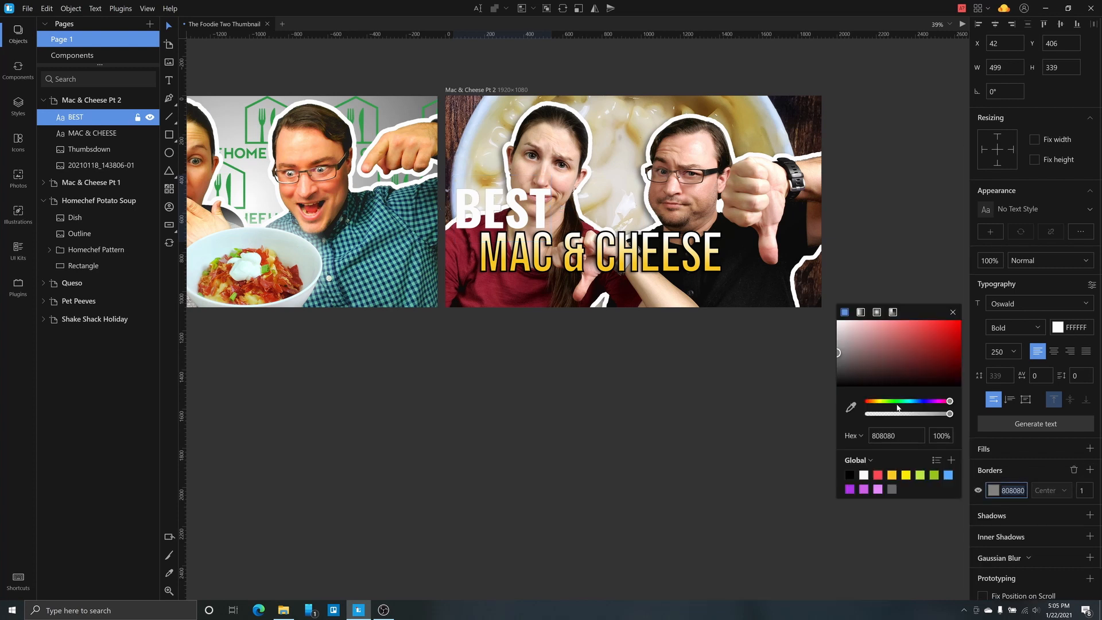
click(850, 475)
scroll(1082, 491, up, 6)
click(678, 367)
click(506, 210)
Step: Add a black 000000 shadow at 50% to the BEST text, offset to the left, and adjust its offsets and blur
click(1090, 516)
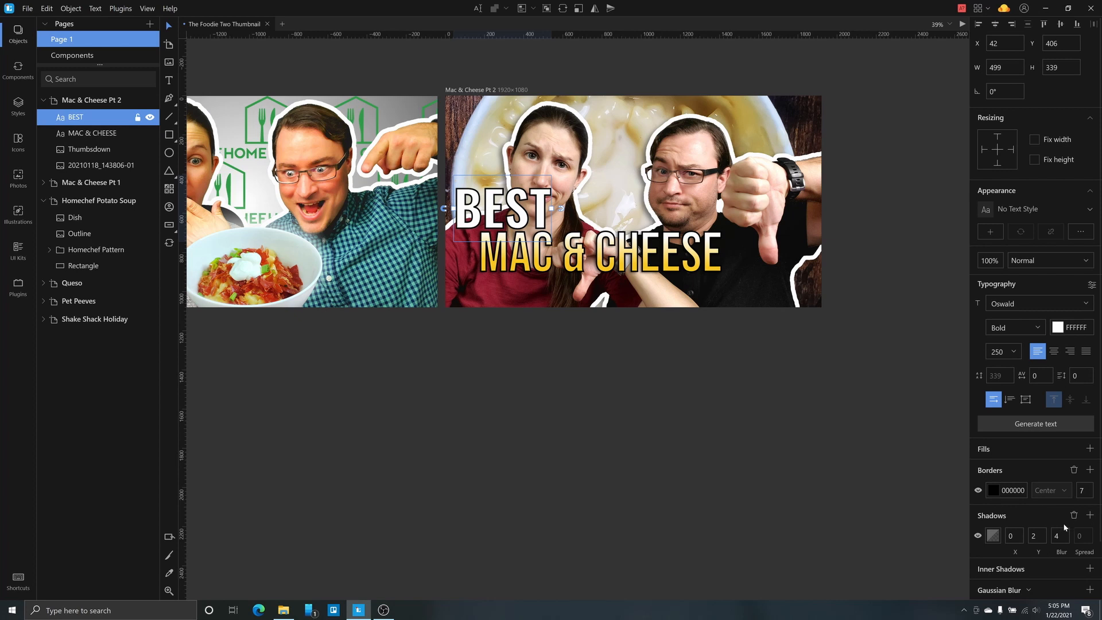
click(993, 536)
click(859, 414)
drag(859, 415, 837, 436)
scroll(1018, 540, down, 6)
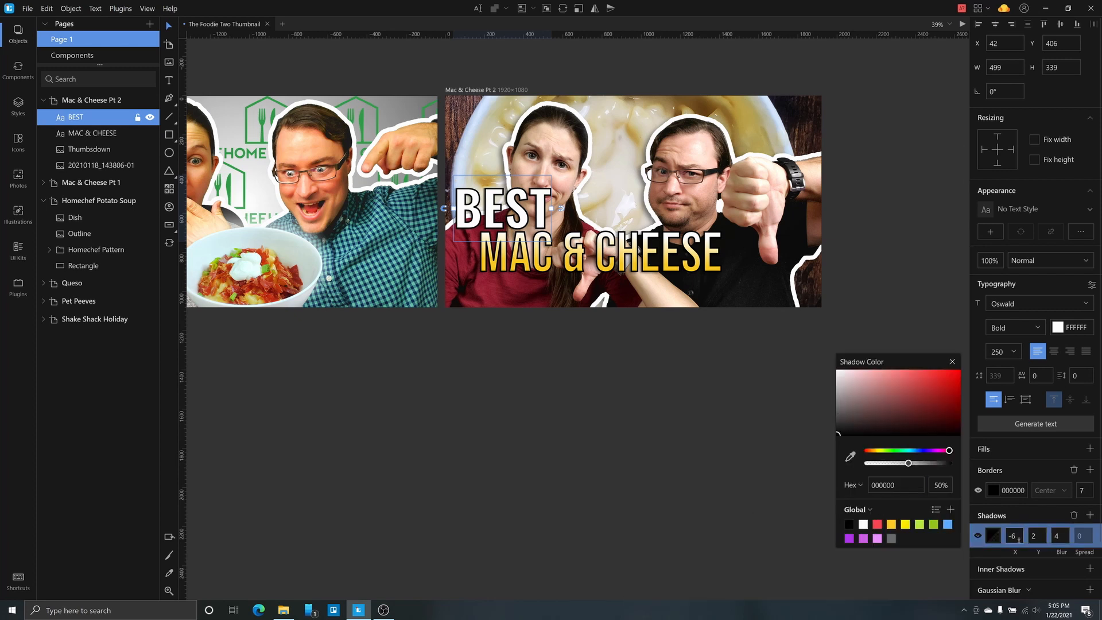
scroll(1021, 541, down, 3)
scroll(1040, 538, up, 4)
scroll(1061, 538, up, 3)
Step: Tilt the BEST text counterclockwise at the artboard's lower left and move MAC & CHEESE down and right to about X 246, Y 706
mouse_move(524, 219)
mouse_down()
mouse_move(530, 242)
mouse_move(516, 232)
mouse_move(535, 218)
mouse_up()
drag(576, 257, 564, 272)
drag(529, 210, 508, 232)
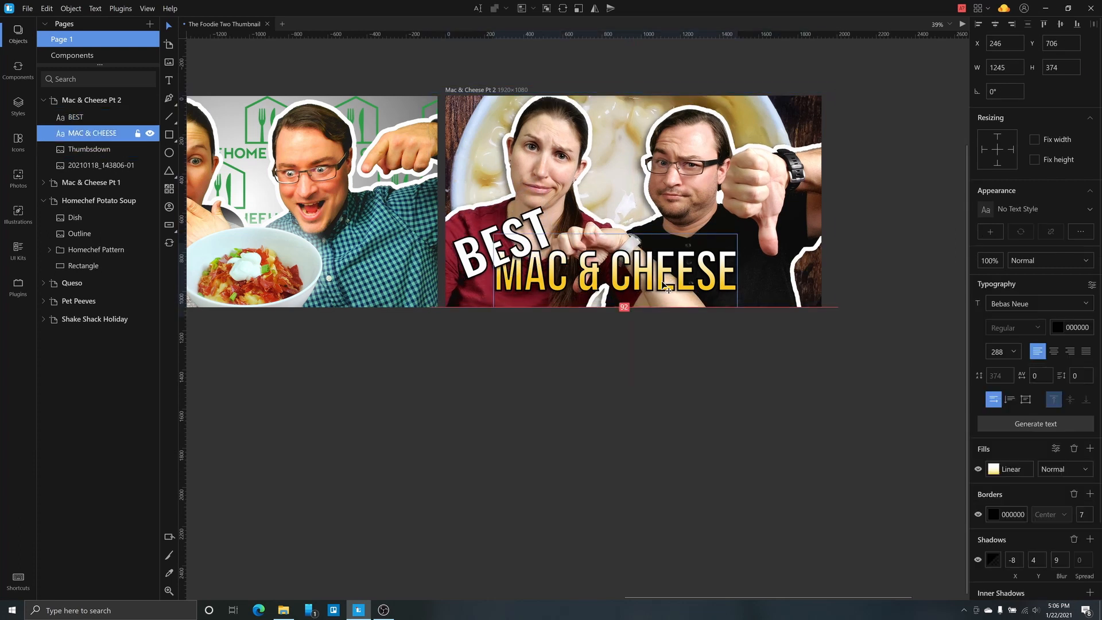
drag(664, 286, 665, 290)
drag(516, 244, 513, 238)
Step: Scale the Thumbsdown image down slightly and reposition it a little up and to the right on the artboard
click(695, 172)
drag(838, 92, 825, 118)
drag(701, 174, 713, 168)
Step: Shift the MAC & CHEESE text slightly right and the tilted BEST text slightly down
drag(641, 276, 652, 275)
drag(508, 239, 509, 247)
click(814, 337)
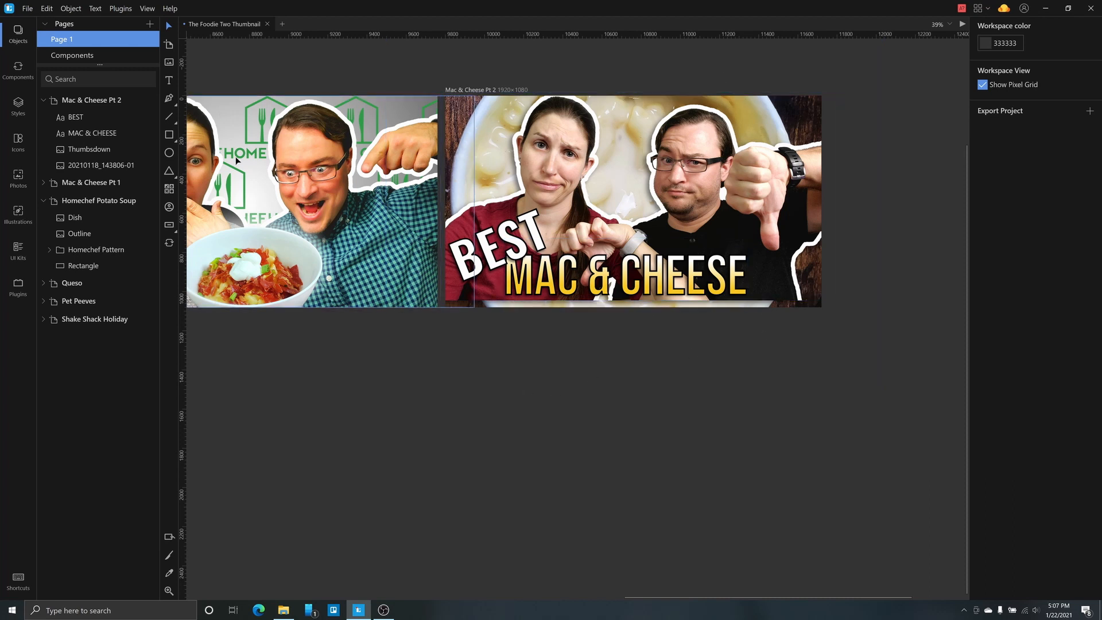
Step: Draw a rectangle across the full width of the Mac & Cheese Pt 2 artboard's bottom edge, 1920 by 198 at X 0, Y 882
click(114, 100)
click(169, 134)
drag(447, 281, 822, 335)
drag(731, 284, 767, 266)
drag(774, 334, 776, 307)
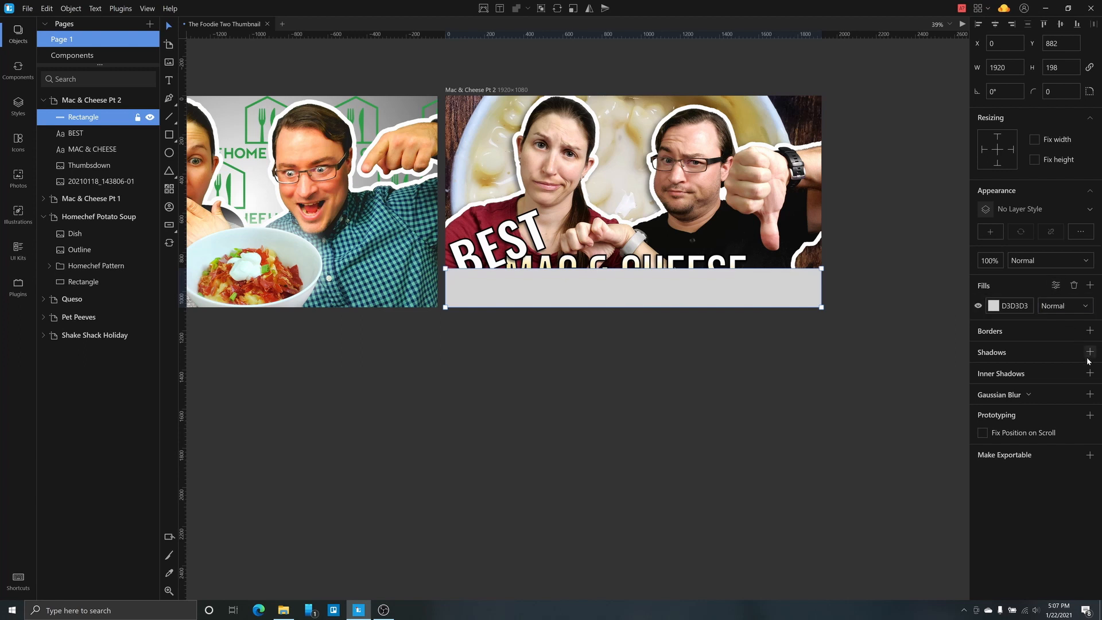
Step: Fill the bottom rectangle with a linear gradient, black at both ends, running vertically over its height
click(994, 306)
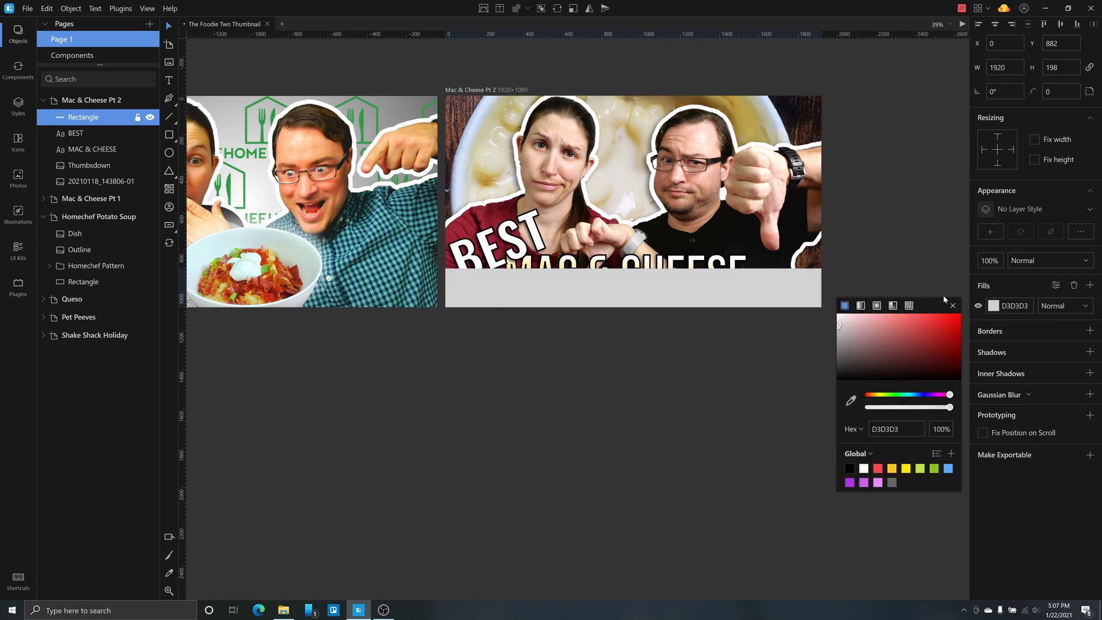
click(861, 306)
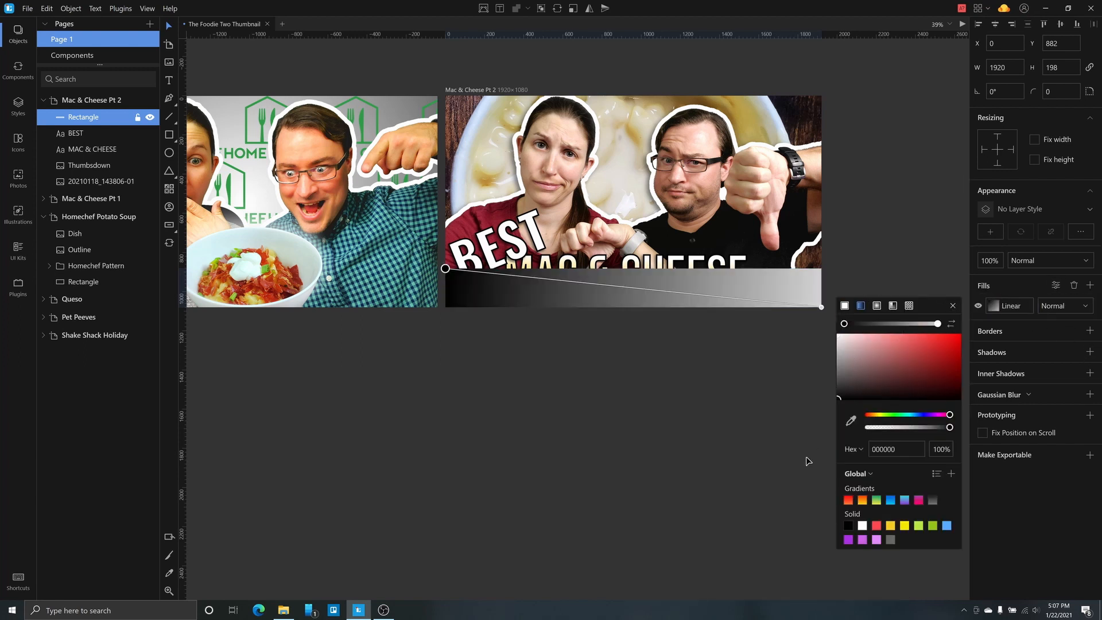
click(940, 325)
drag(875, 375, 770, 463)
drag(822, 307, 447, 309)
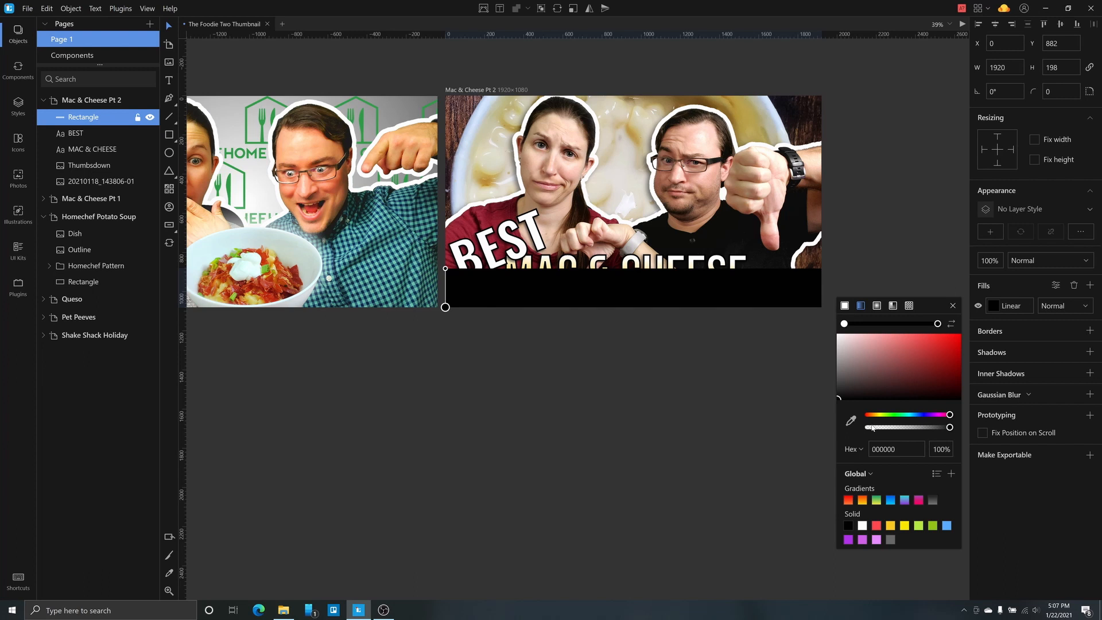
Step: Fade the rectangle's black gradient to 0% opacity at its upper end and place the rectangle beneath the MAC & CHEESE text
drag(873, 427, 814, 429)
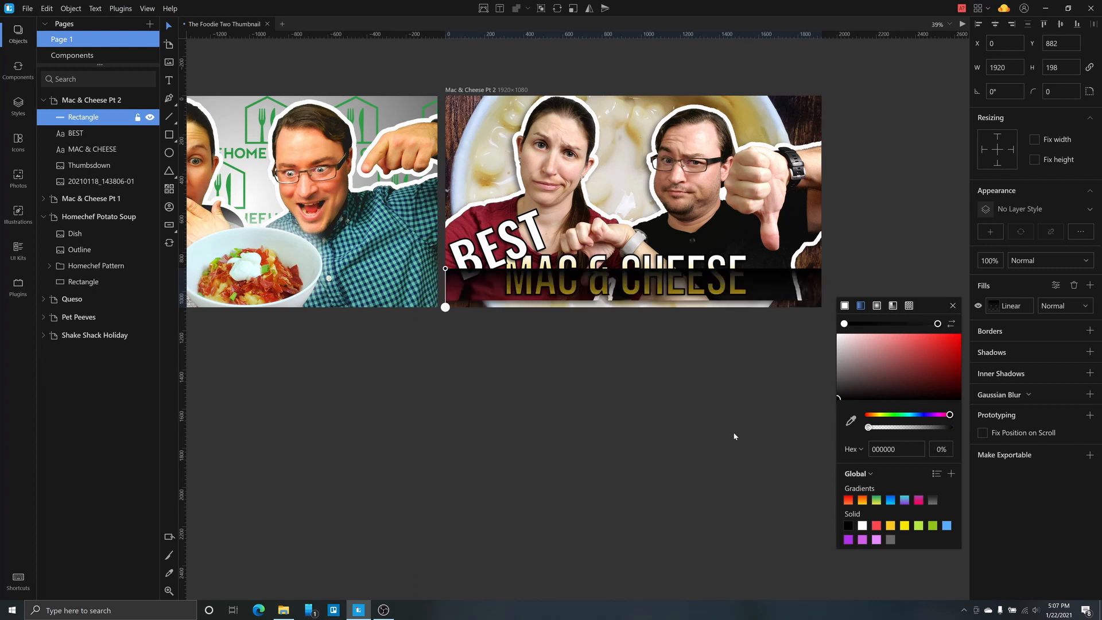
click(952, 325)
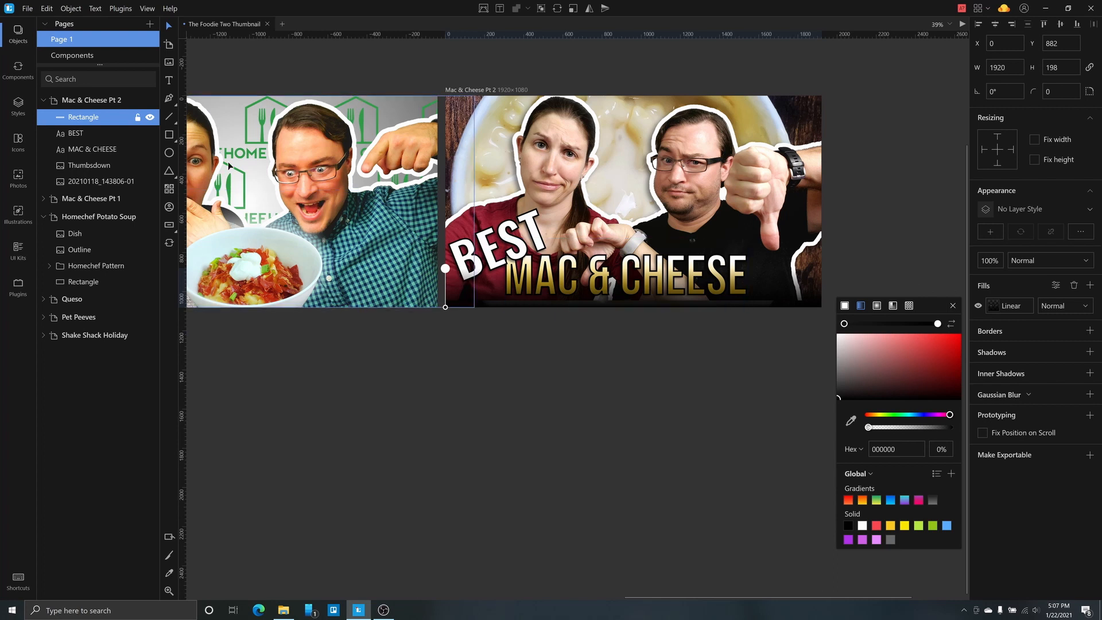
drag(86, 118, 101, 158)
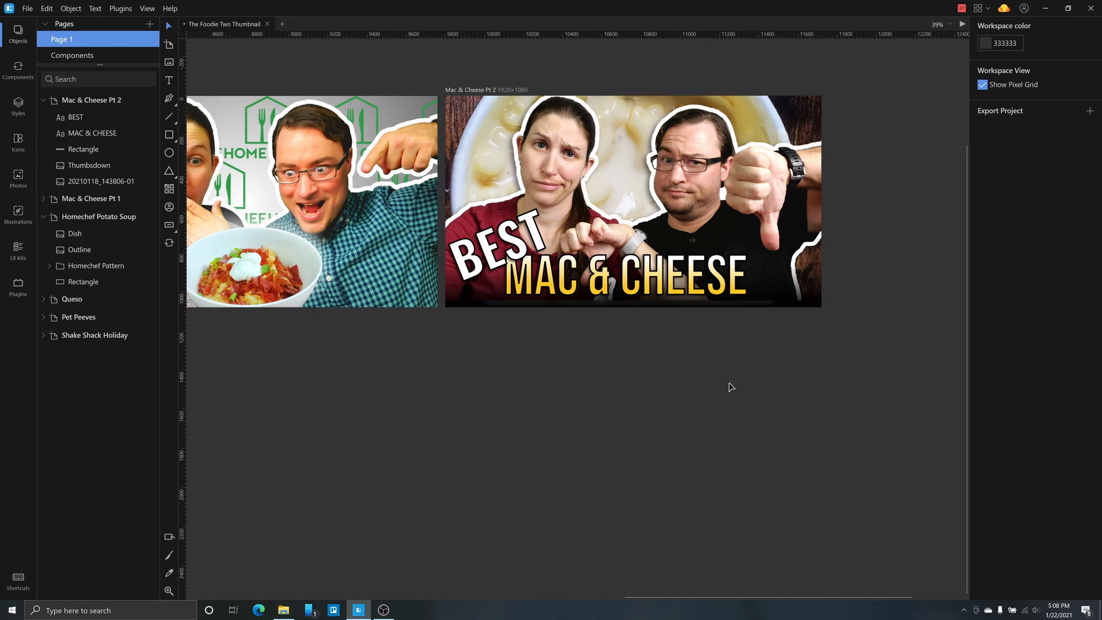
Step: Add a white "?" text over the thumbs-down hand in Bebas Neue, size 450
click(170, 80)
click(785, 194)
click(1042, 228)
click(986, 273)
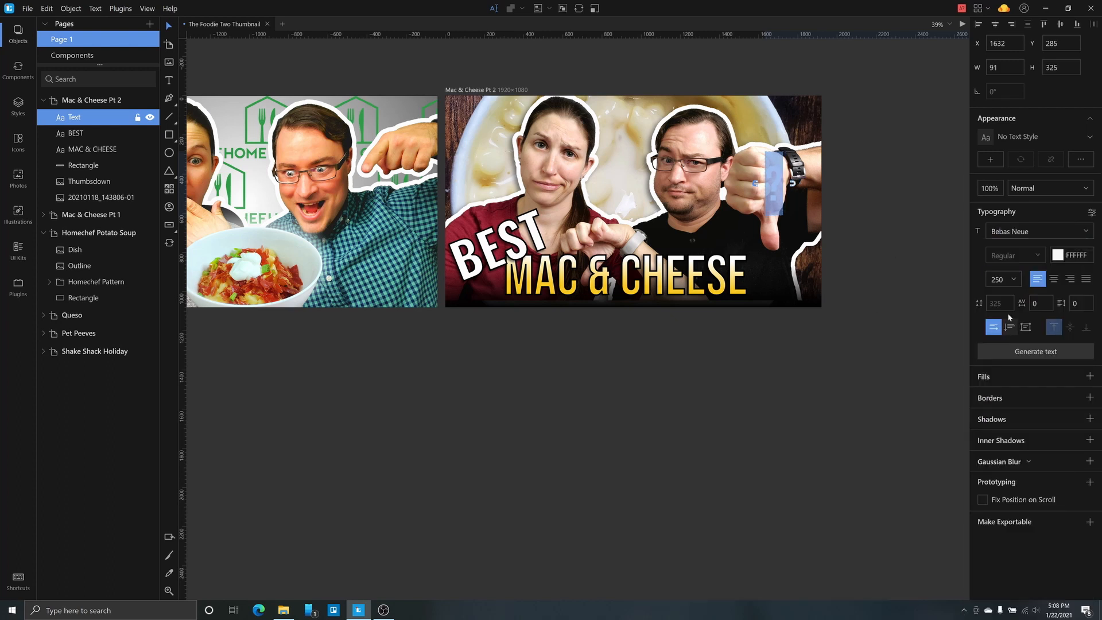
click(1006, 283)
click(996, 284)
key(Escape)
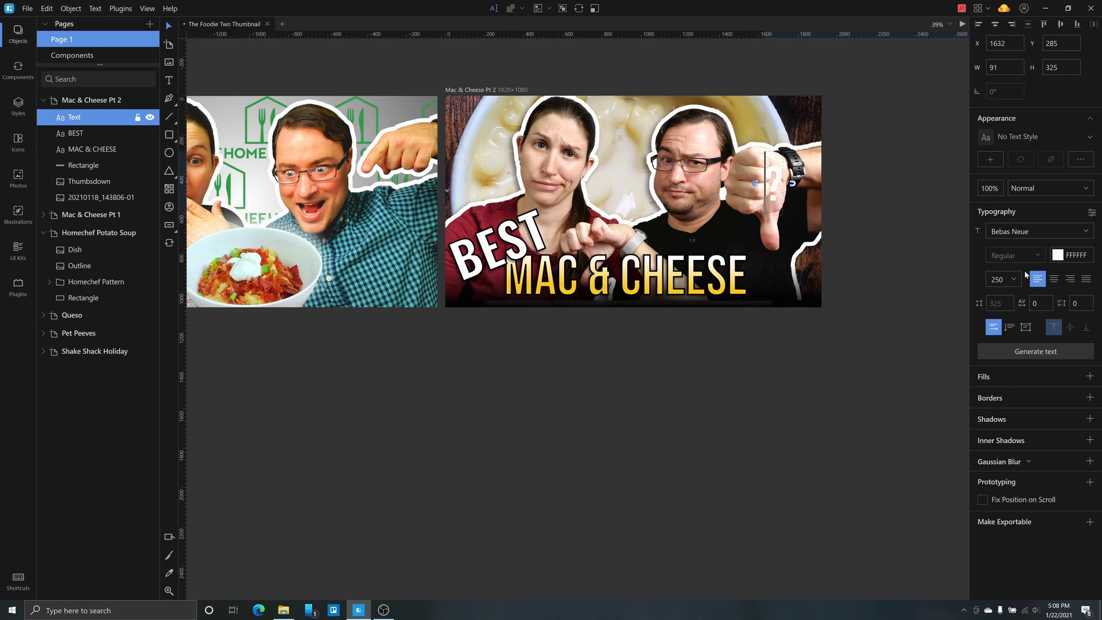
key(Return)
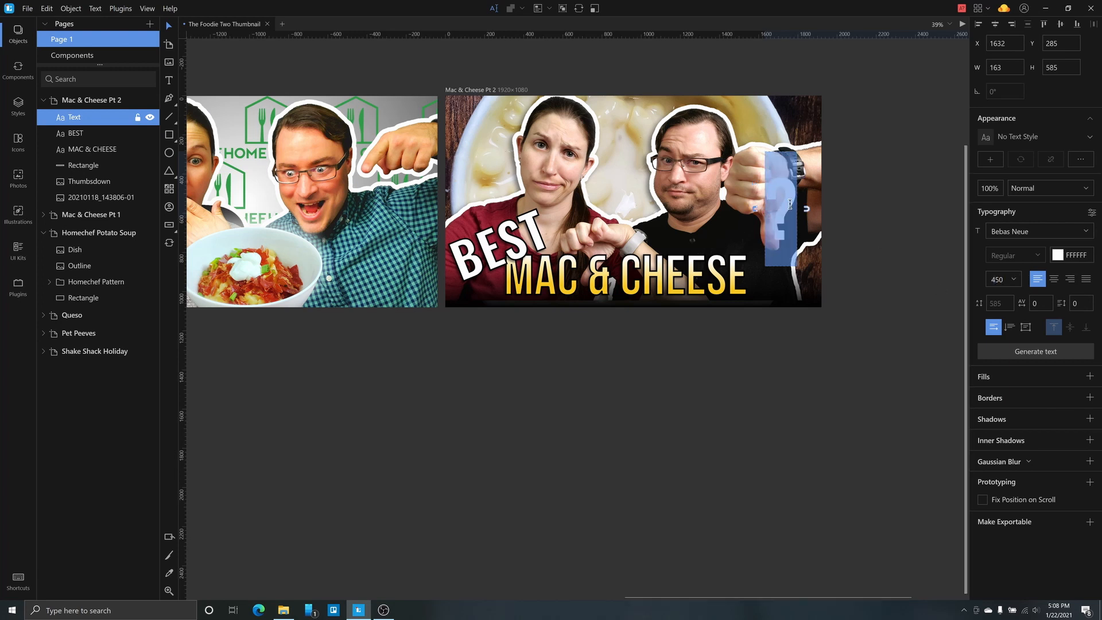
click(818, 303)
Step: Rotate the question mark to 23° at about X 1772, Y 312 and set its text color to black (000000)
drag(788, 204, 808, 225)
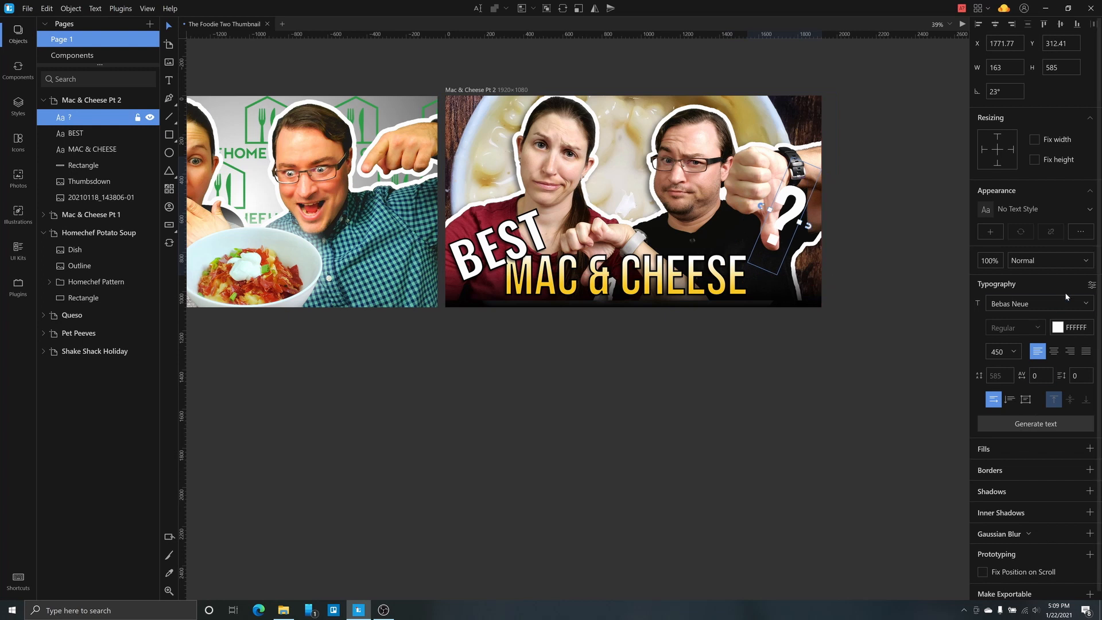
click(1061, 329)
drag(917, 327, 778, 423)
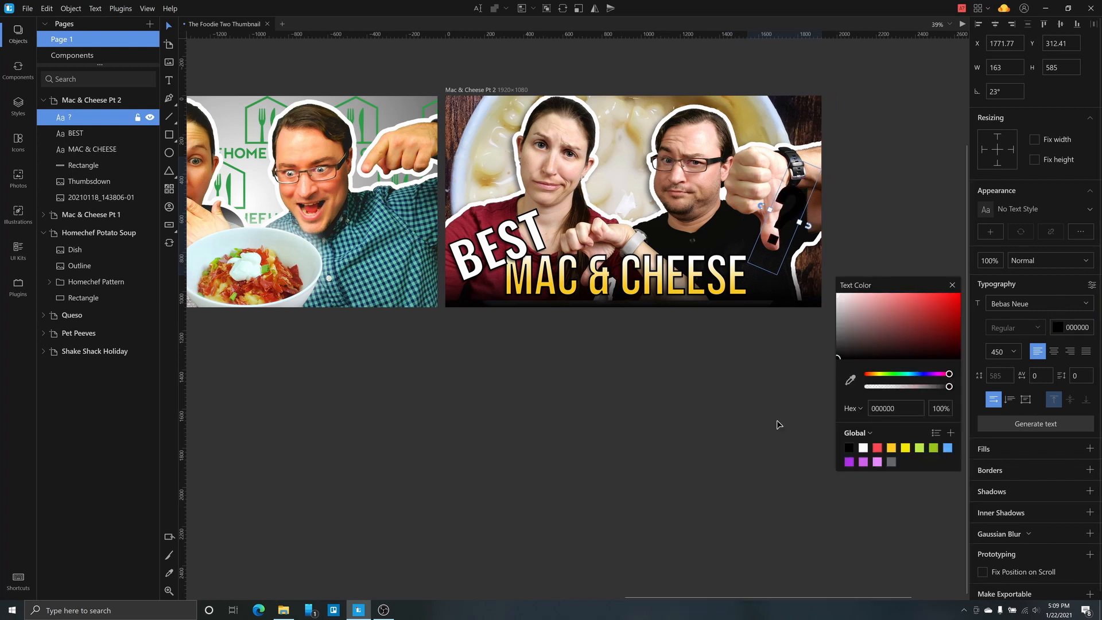
click(806, 424)
Step: Add a white border of width 5 to the question mark and move it to about X 1823, Y 413
click(791, 220)
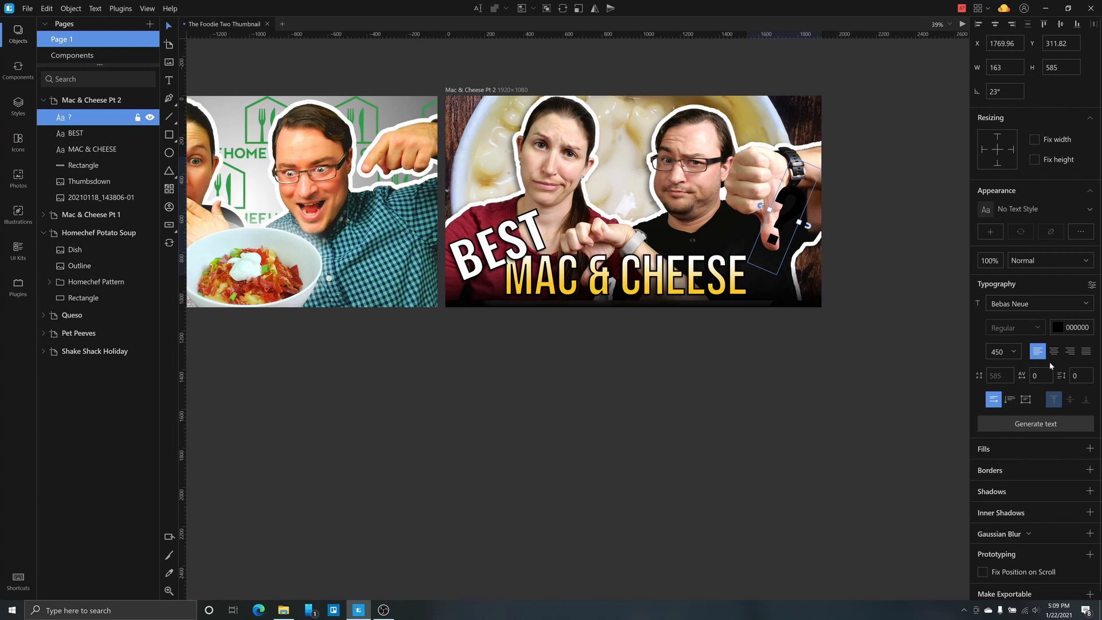
click(1089, 469)
click(993, 491)
drag(798, 211, 812, 238)
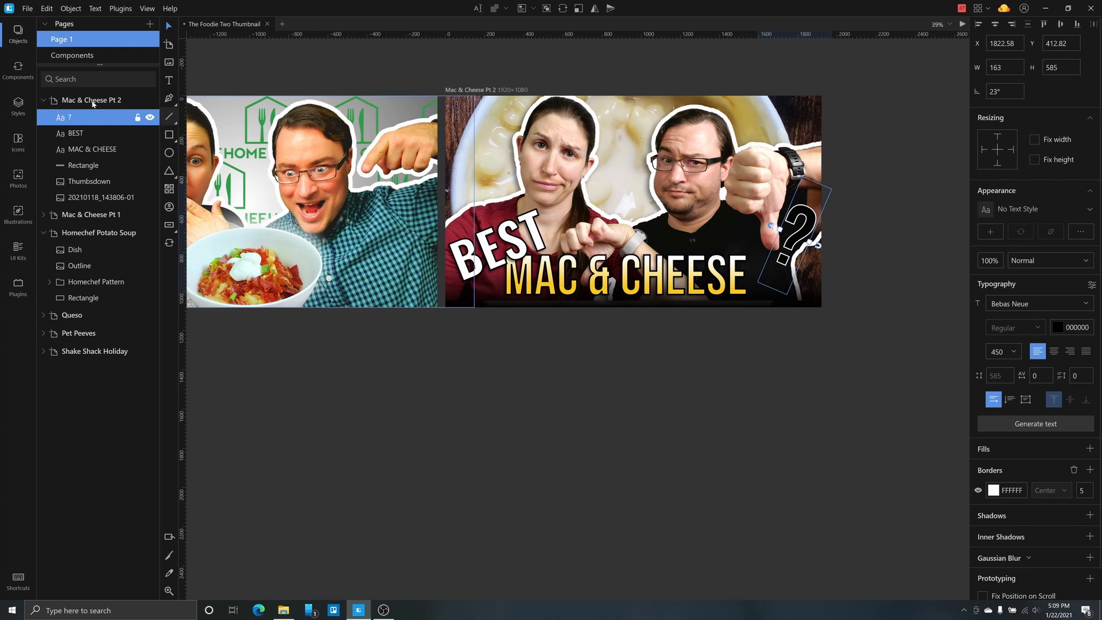
Step: Duplicate the question mark and place the copy up and to the left at about X 1665, Y 213, rotated to 7°
right_click(83, 119)
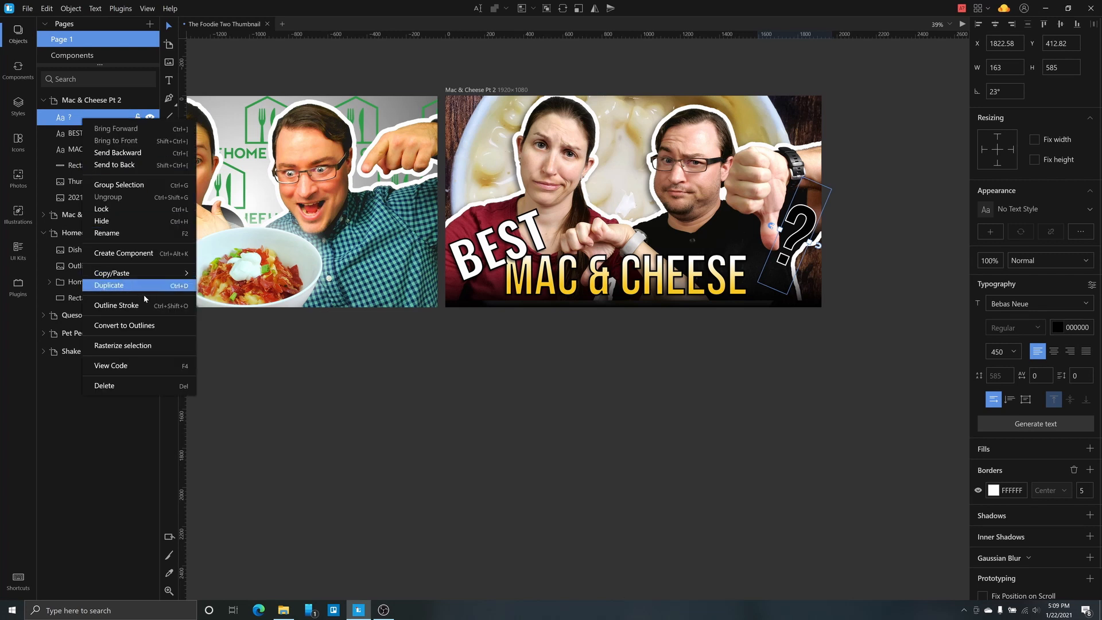
click(109, 285)
drag(486, 357, 776, 205)
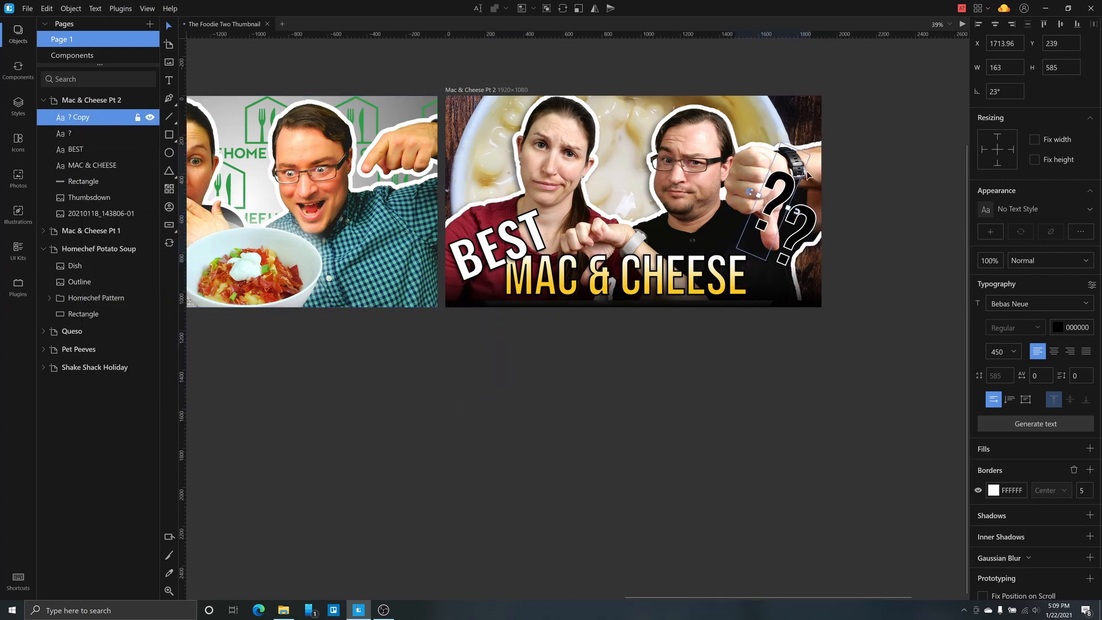
drag(1021, 93, 1021, 103)
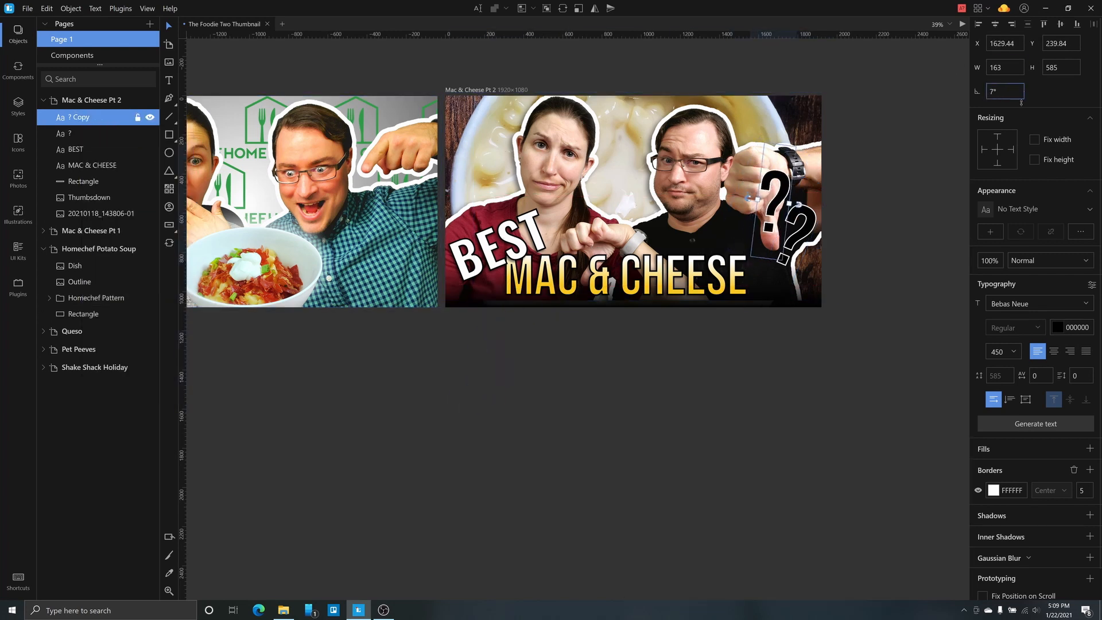
Step: Duplicate the 7° question mark and place the new copy further left at about X 1441, Y 323, rotated to -12°
right_click(89, 119)
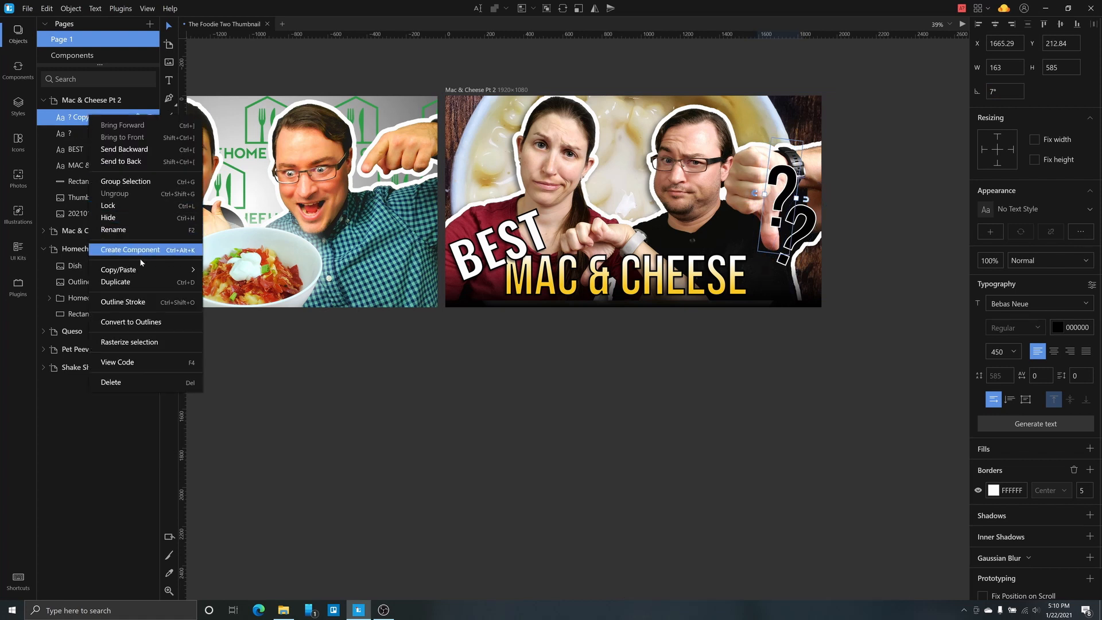
click(136, 282)
drag(829, 177, 757, 191)
drag(1021, 93, 1021, 103)
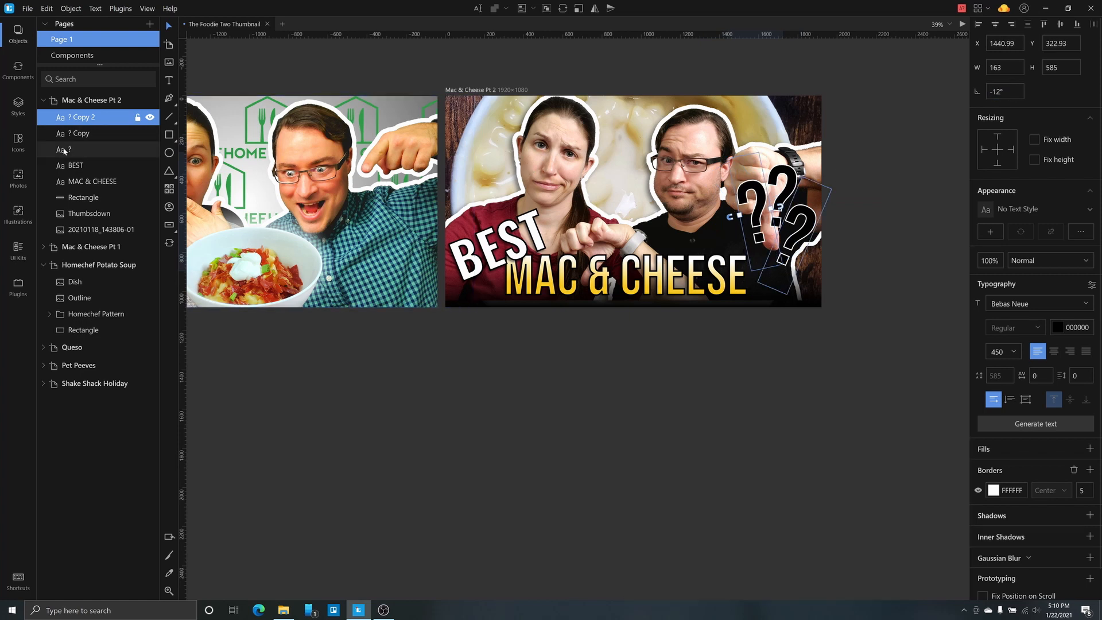
Step: Group the three question marks and tilt the group to 7° at about X 1456, Y 275
click(78, 149)
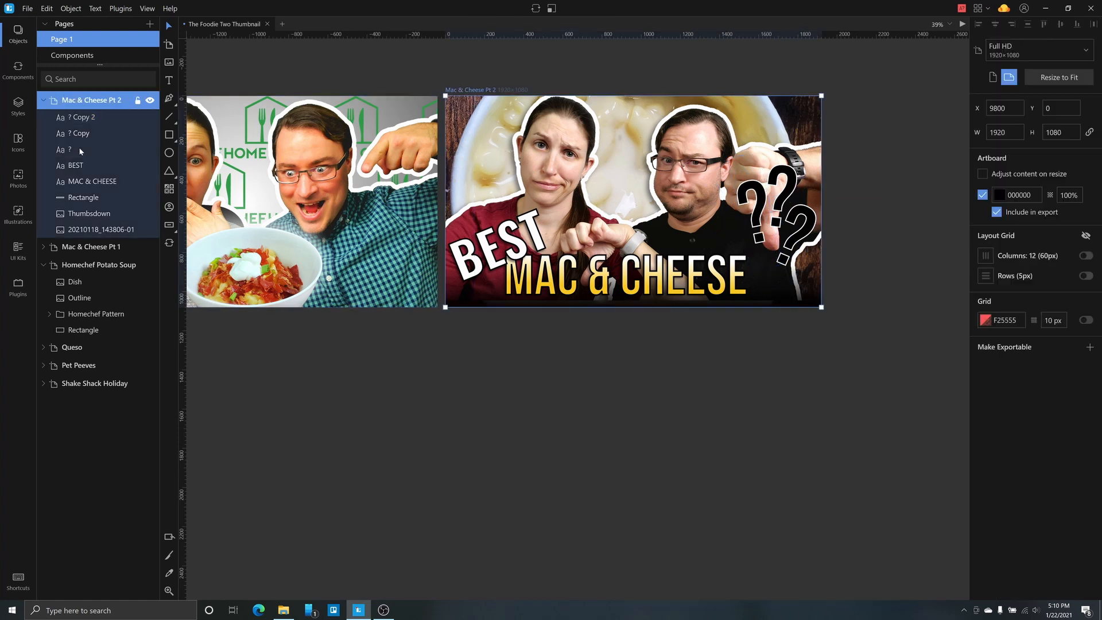
shift+click(95, 118)
right_click(95, 118)
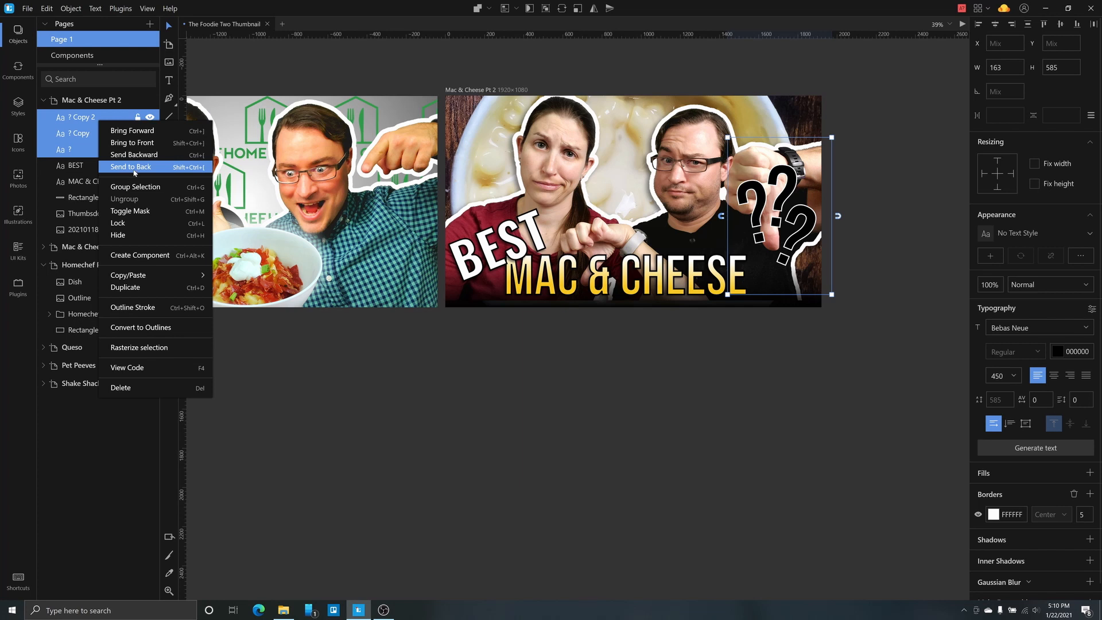
click(142, 184)
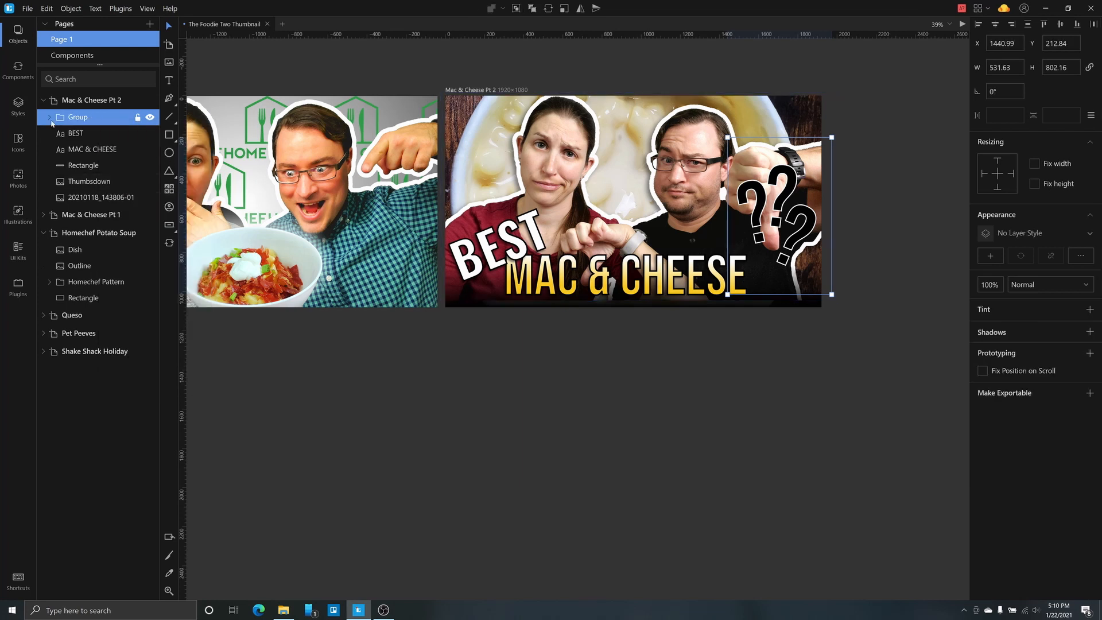
drag(1023, 92, 1023, 80)
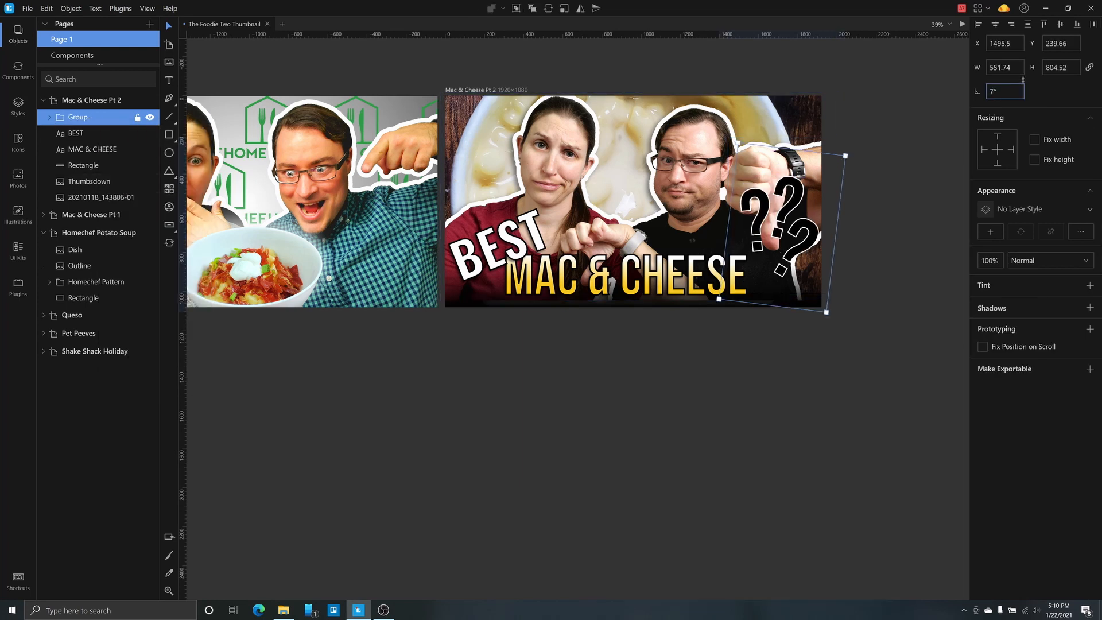
drag(786, 217, 774, 227)
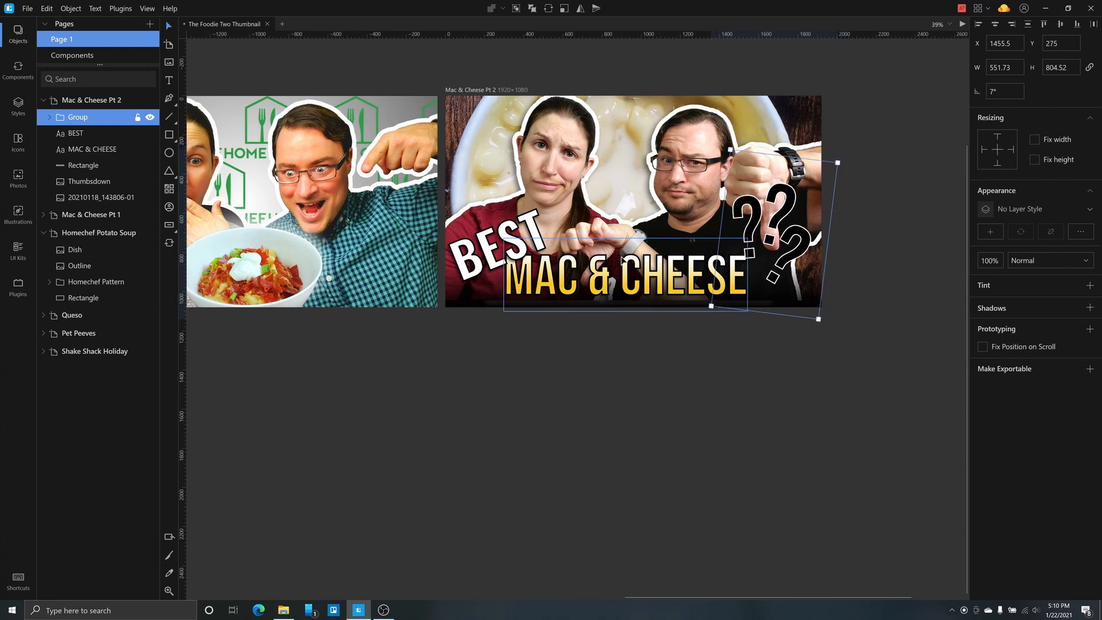
Step: Nudge MAC & CHEESE slightly left and up, and move the tilted BEST text to about X -22, Y 658
mouse_move(630, 264)
mouse_down()
mouse_move(628, 273)
mouse_move(625, 264)
mouse_up()
drag(527, 250, 530, 250)
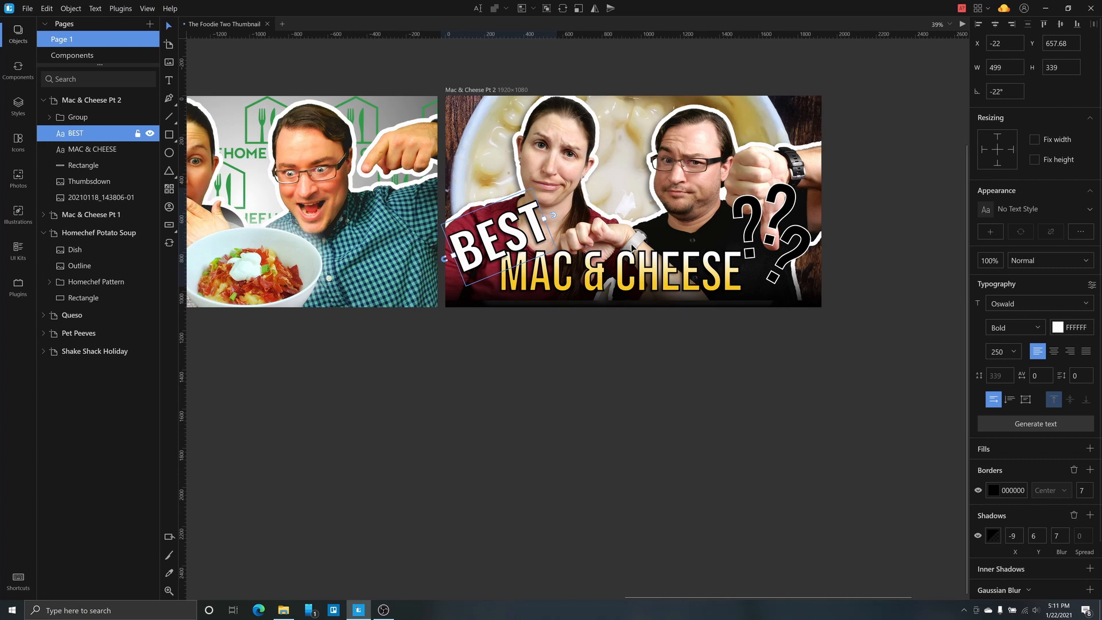
click(828, 449)
Step: Add a black shadow at 50% opacity to the question mark group with X -10, Y 2 and blur 0
click(795, 240)
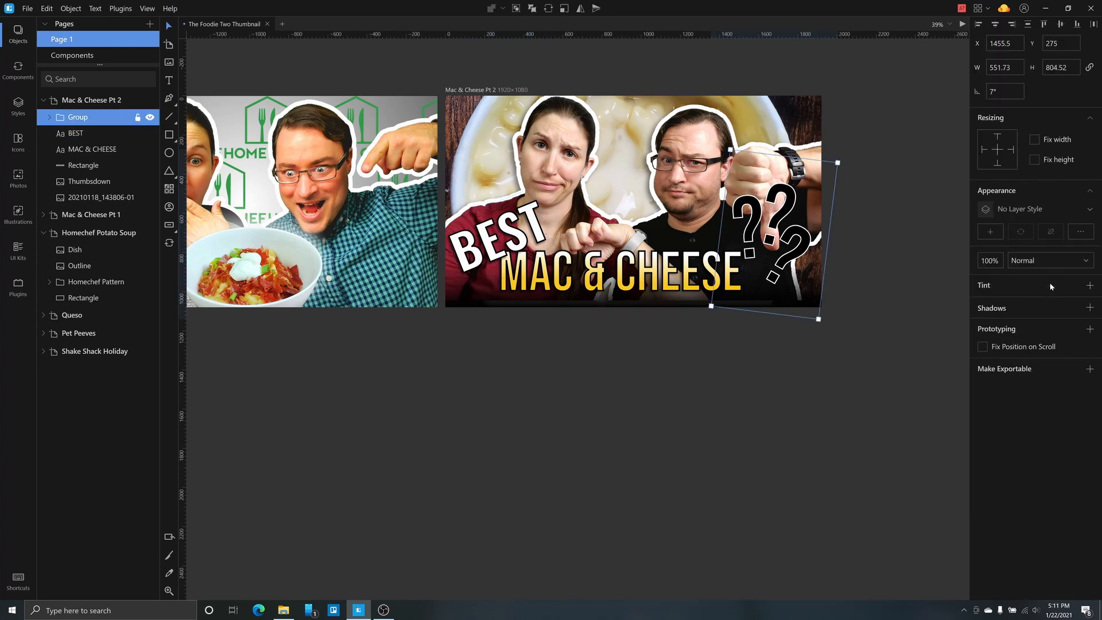
click(1090, 308)
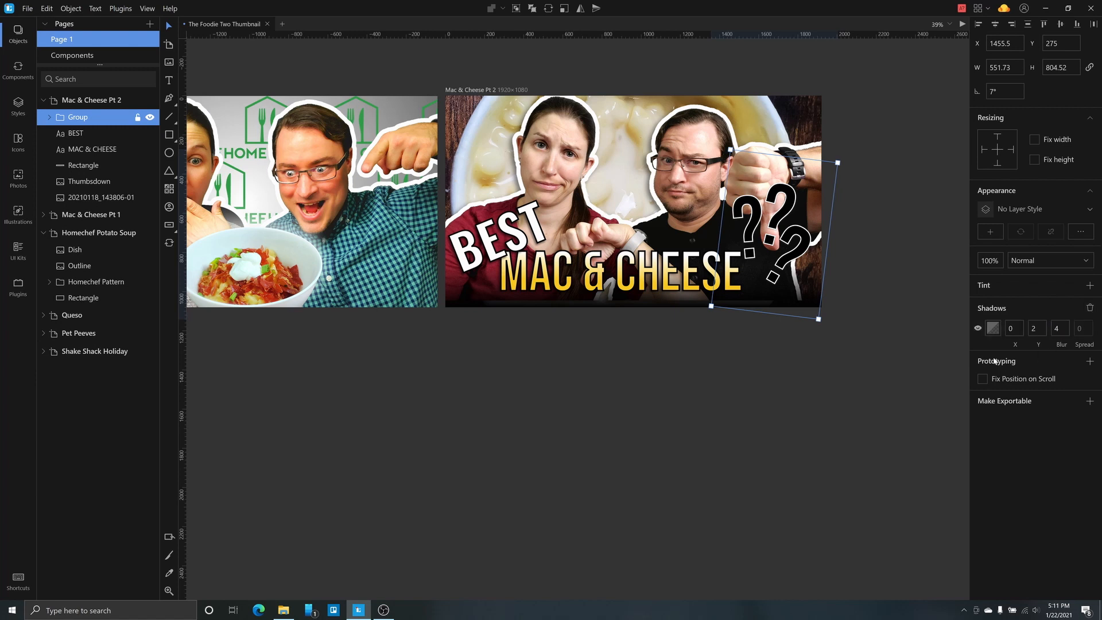
click(992, 332)
drag(904, 357, 787, 462)
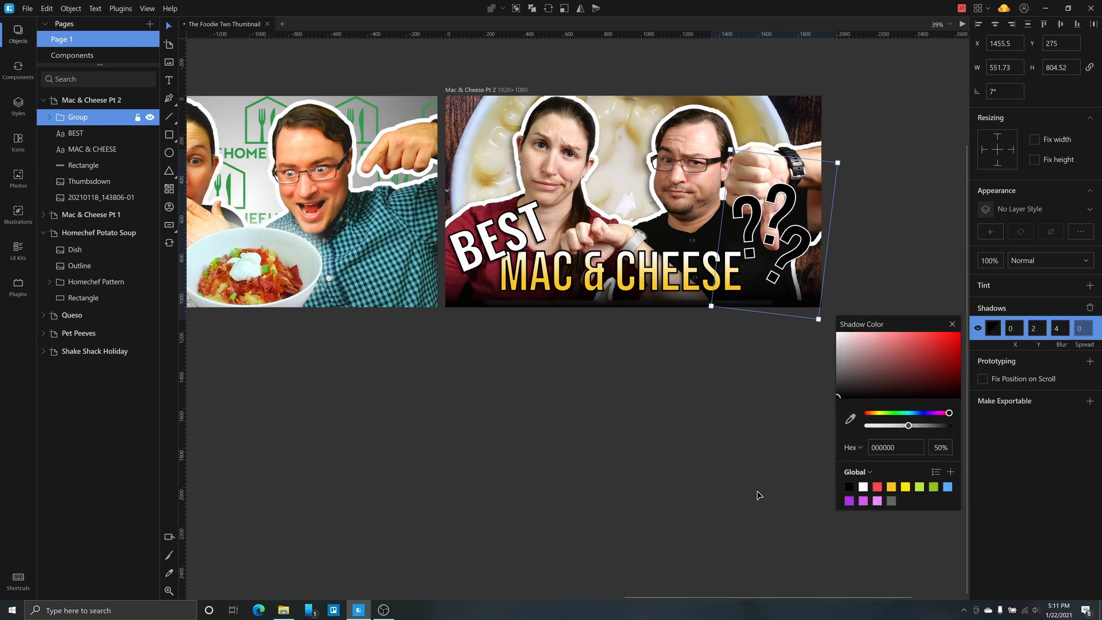
drag(1062, 333, 1016, 335)
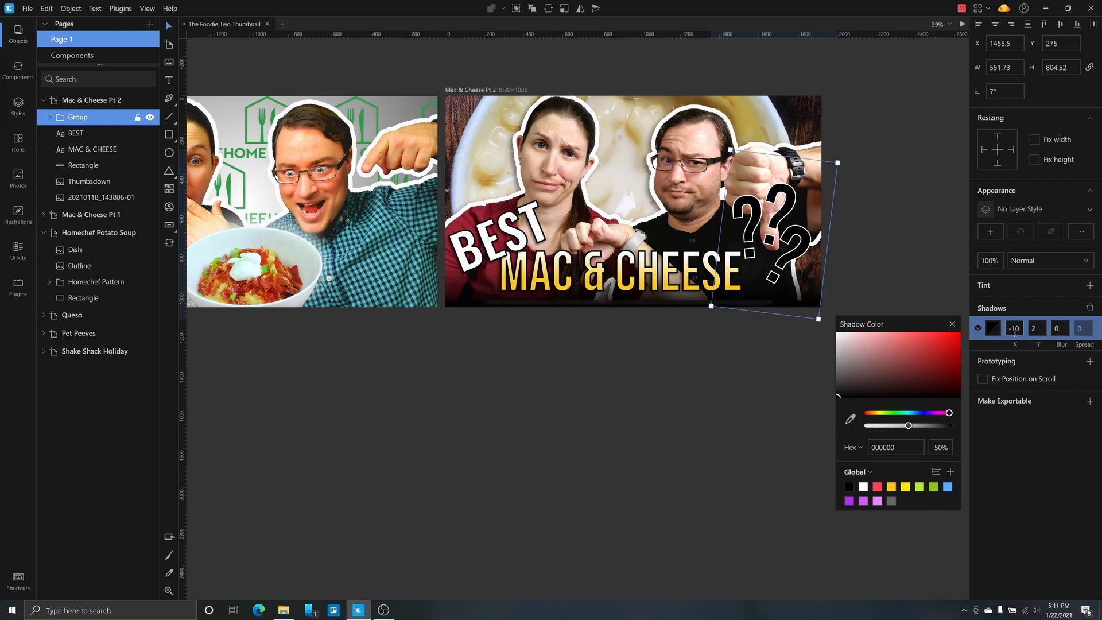
click(825, 416)
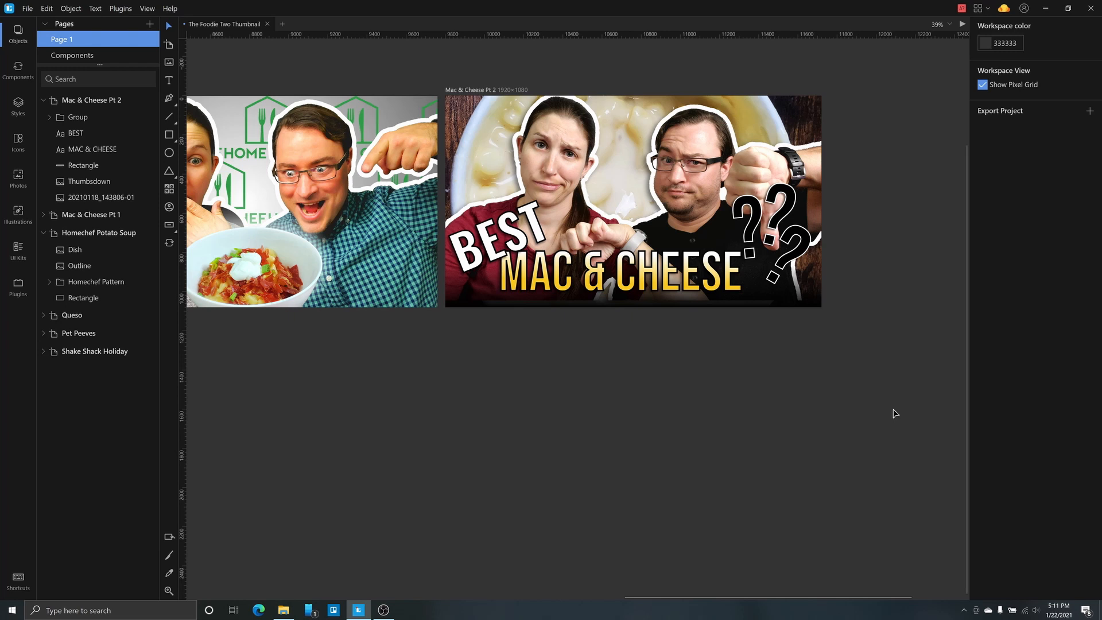
Step: Add an image adjustment to the Thumbsdown cutout with saturation 25
click(702, 139)
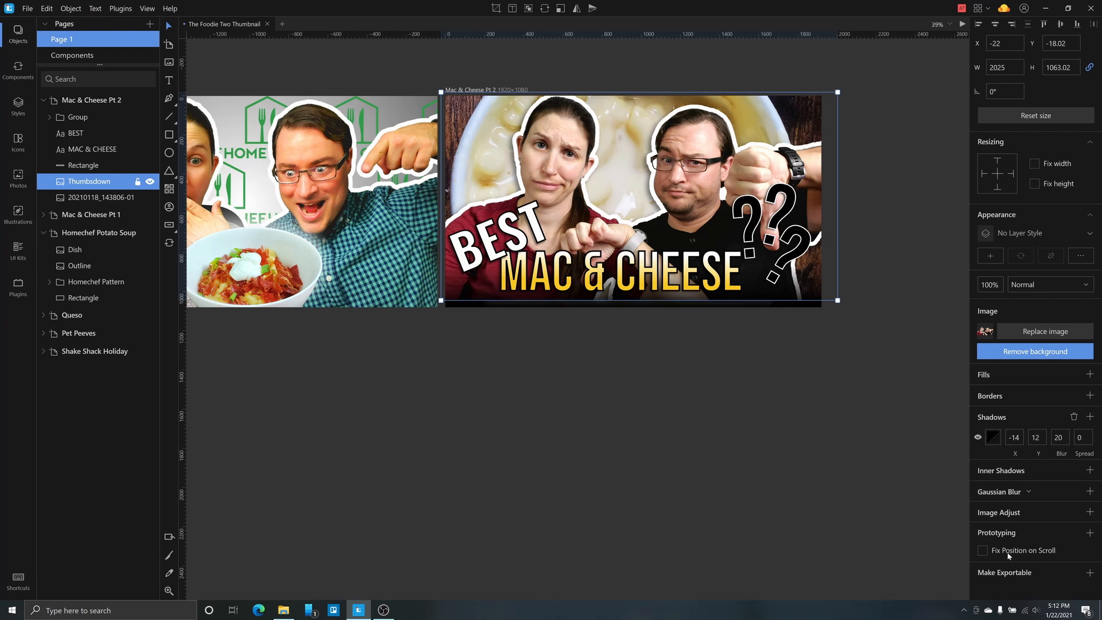
click(1090, 512)
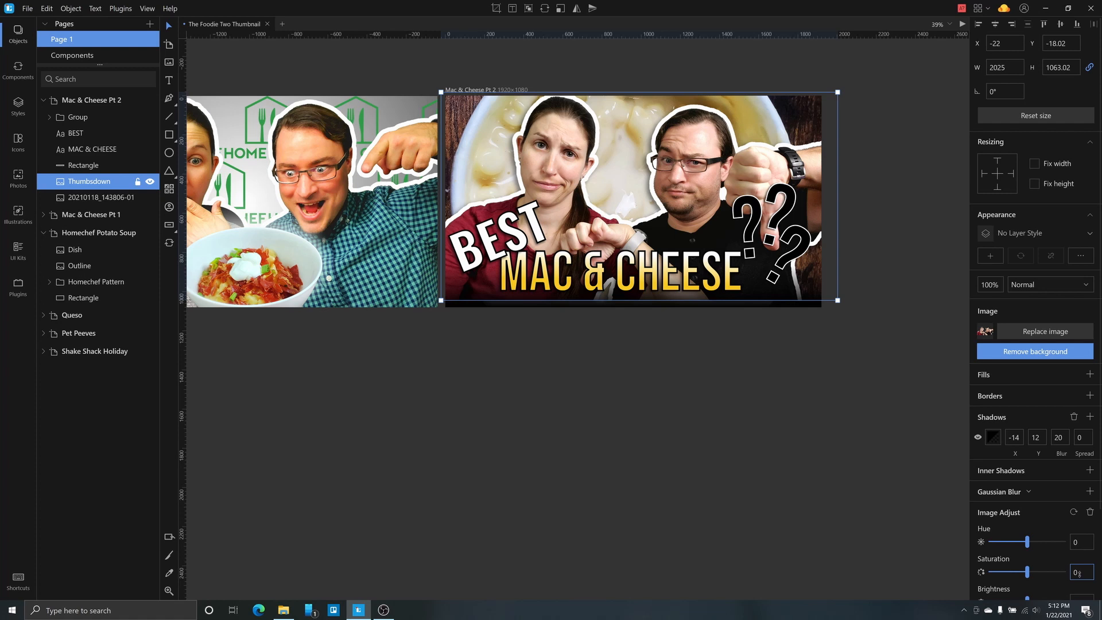
drag(1078, 572, 1087, 553)
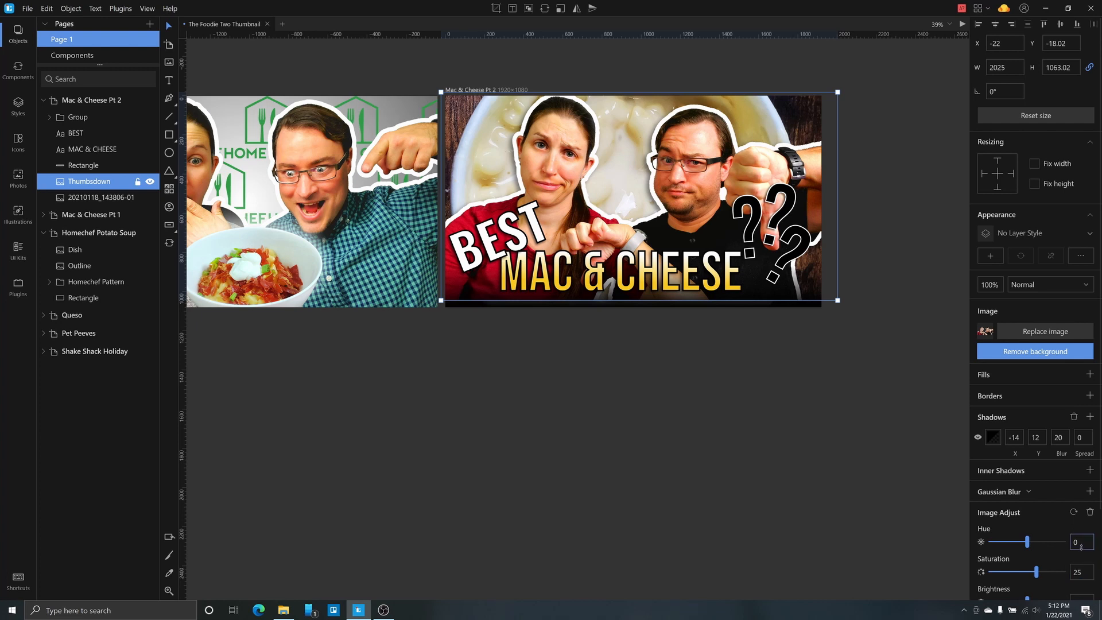
Step: Add an image adjustment to the background food photo with saturation 25
click(98, 196)
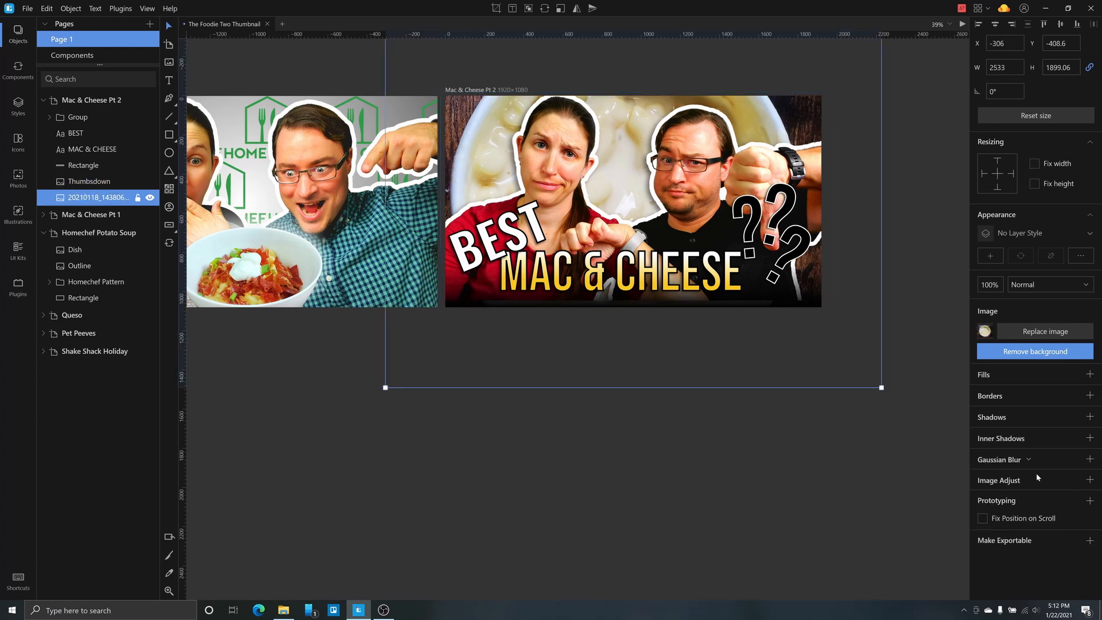
click(1090, 480)
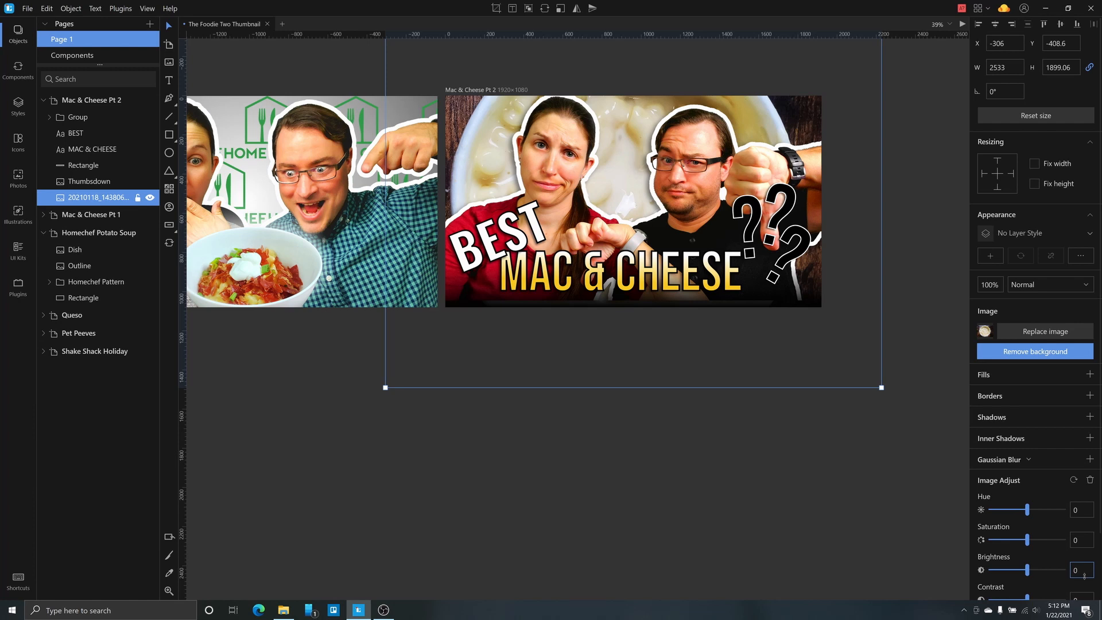
scroll(1041, 510, down, 2)
drag(1080, 464, 1083, 445)
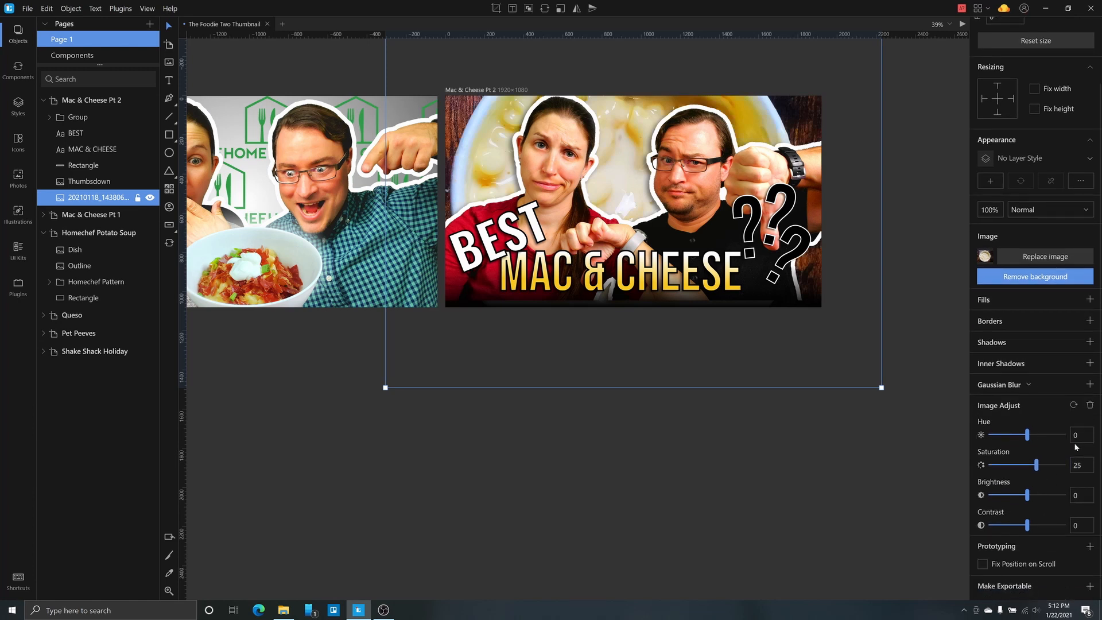
Step: Make the Mac & Cheese Pt 2 artboard exportable at 1x size with JPEG as the format
click(700, 165)
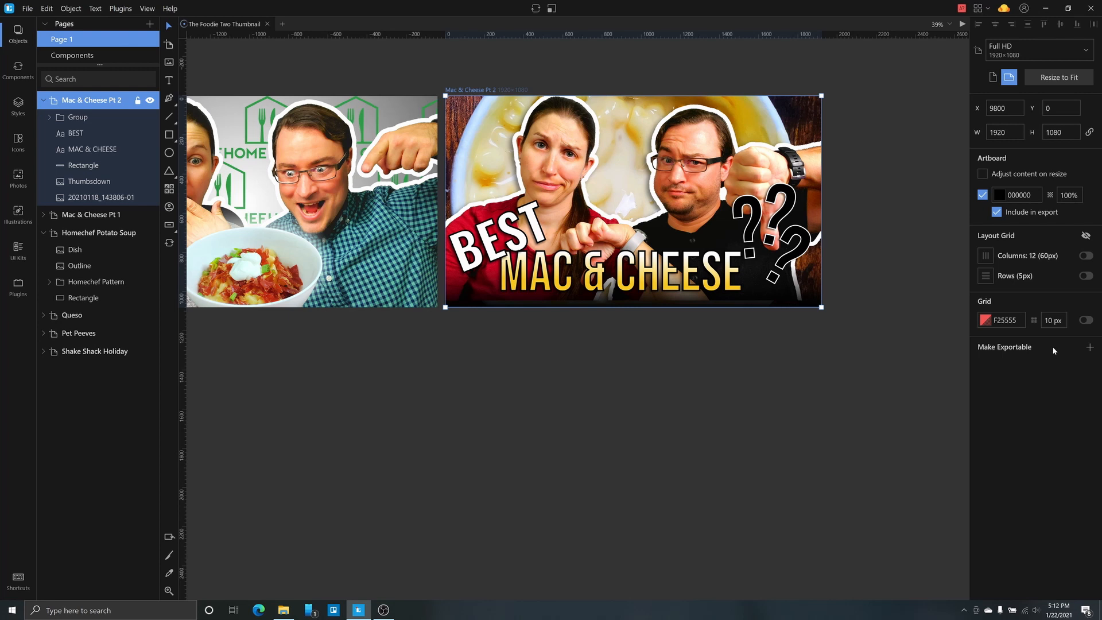
click(1090, 347)
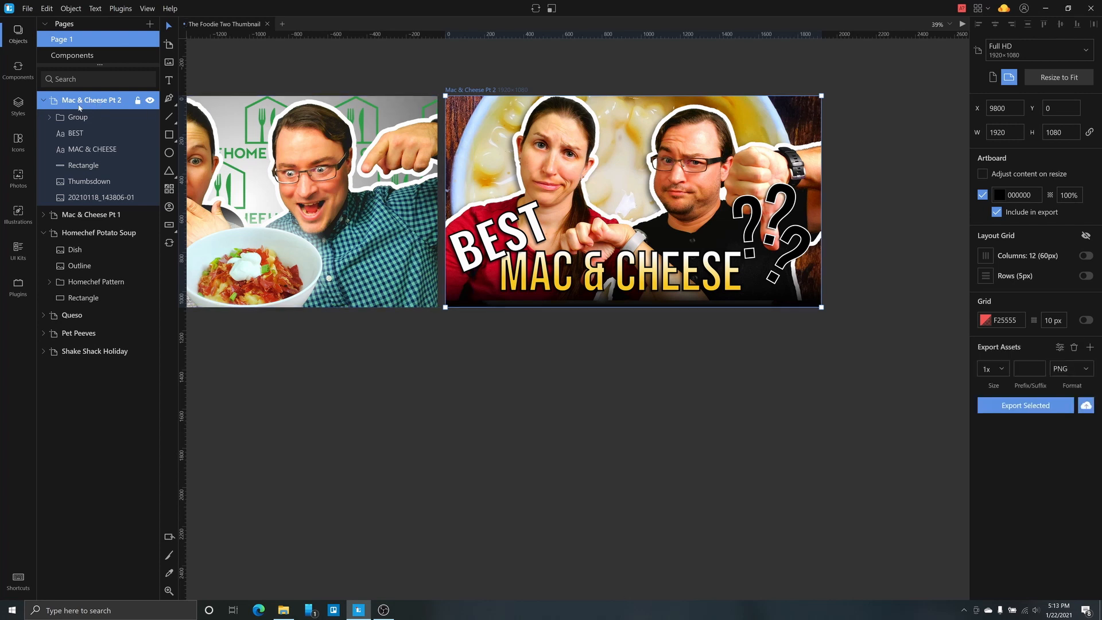
click(1087, 369)
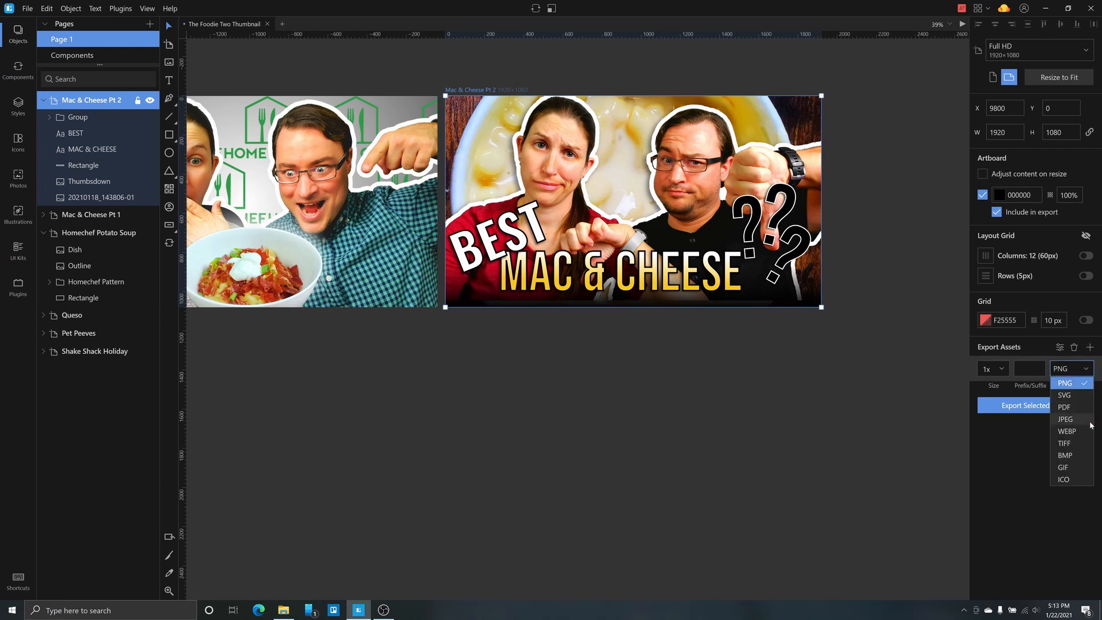
click(1031, 443)
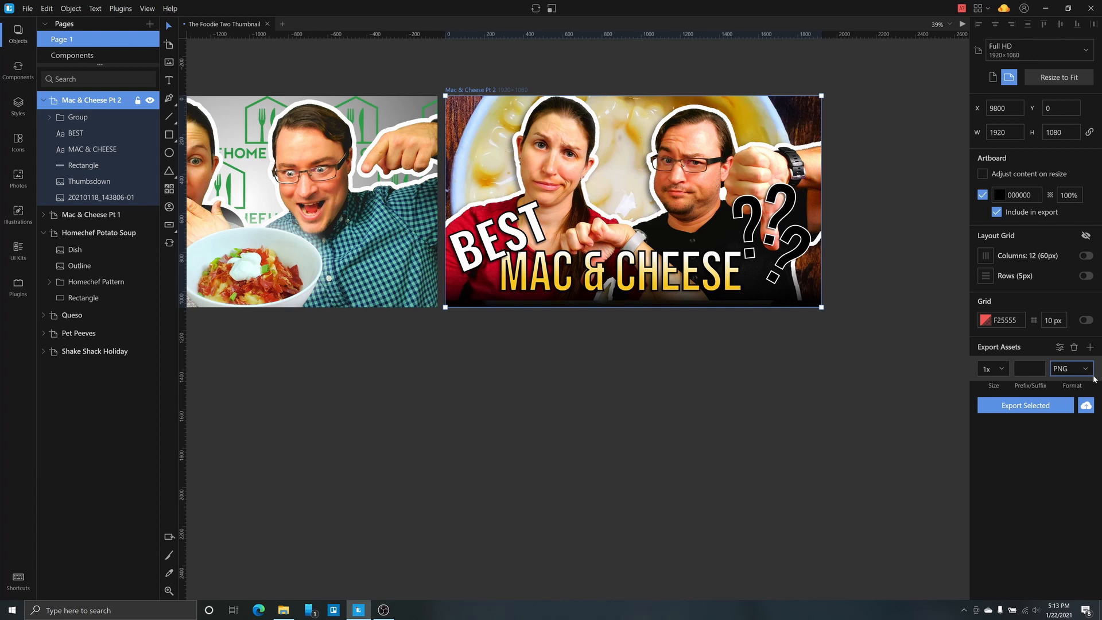
click(1087, 372)
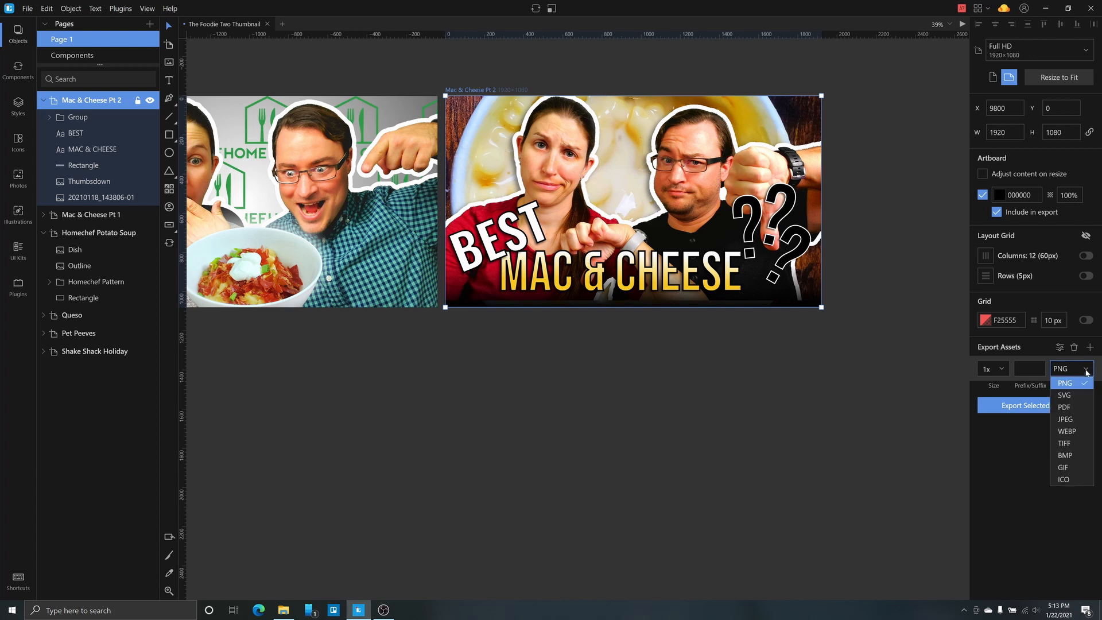
click(1073, 420)
Step: Export the artboard as Mac - Cheese Pt 2.jpeg into the Mac & Cheese Pt 2 folder and open the exported image from File Explorer
click(1057, 410)
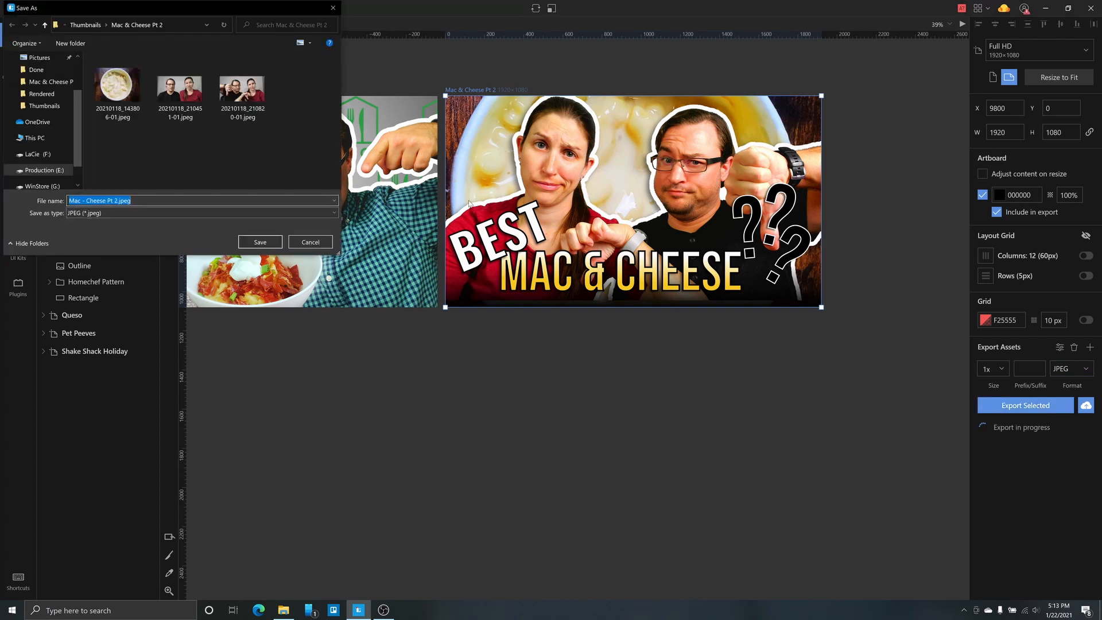
click(260, 241)
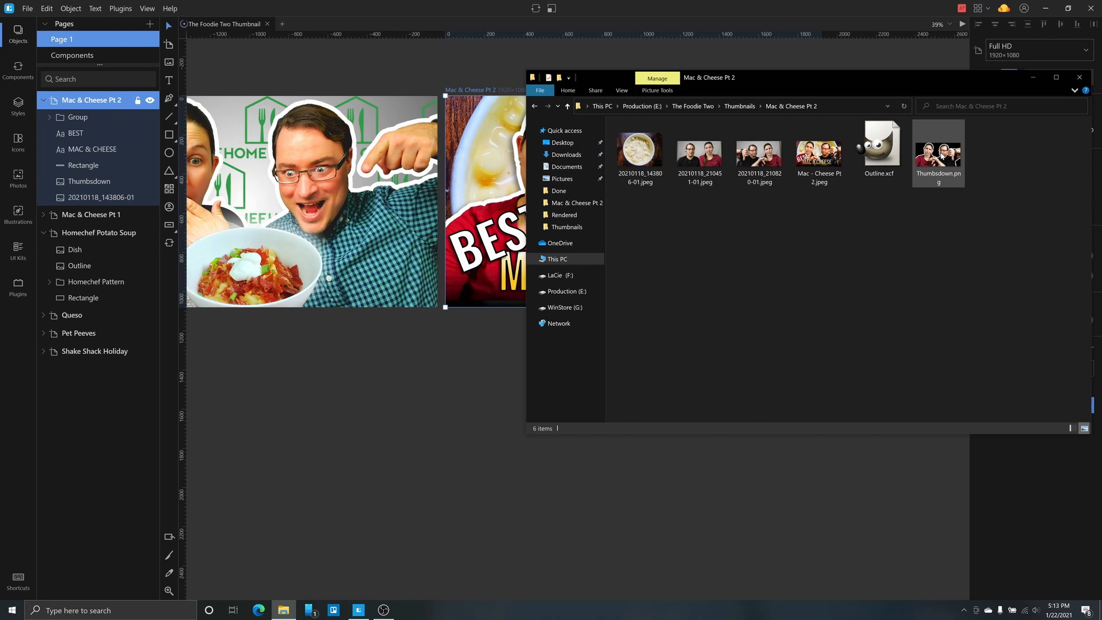
double_click(827, 166)
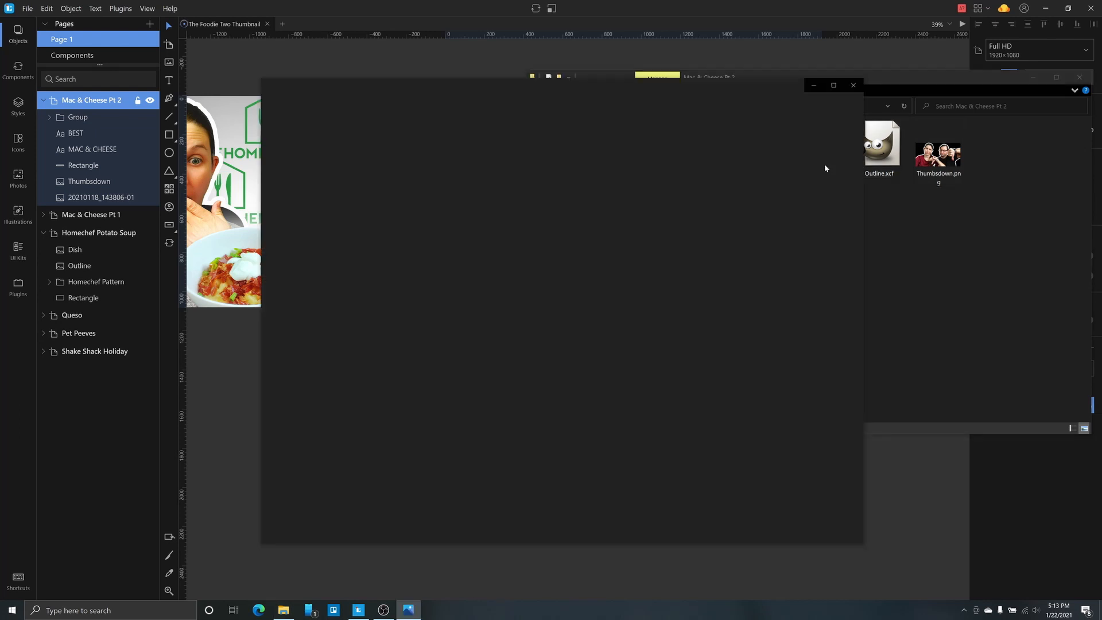